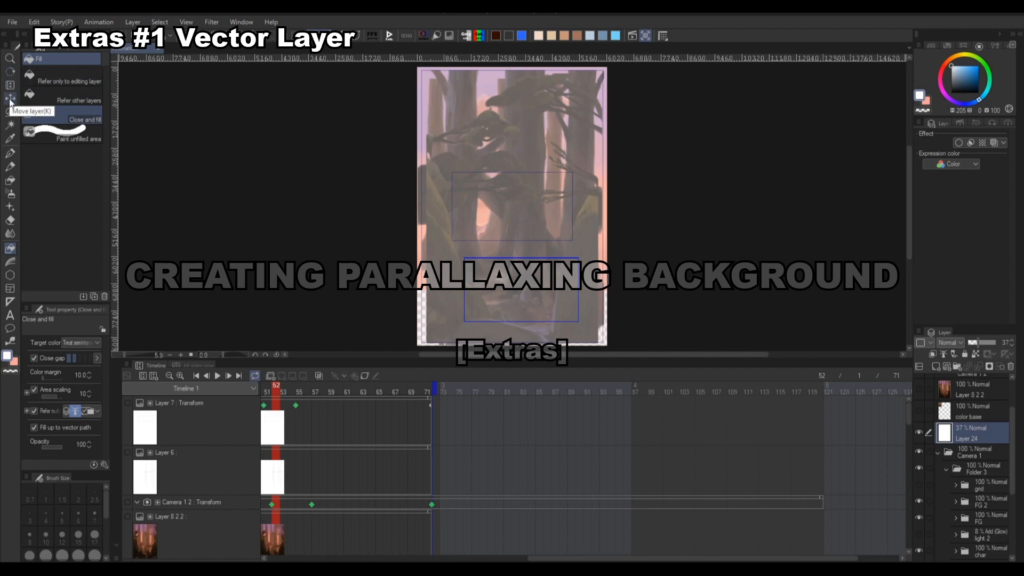
- Create a new vector layer above Layer 24
click(10, 98)
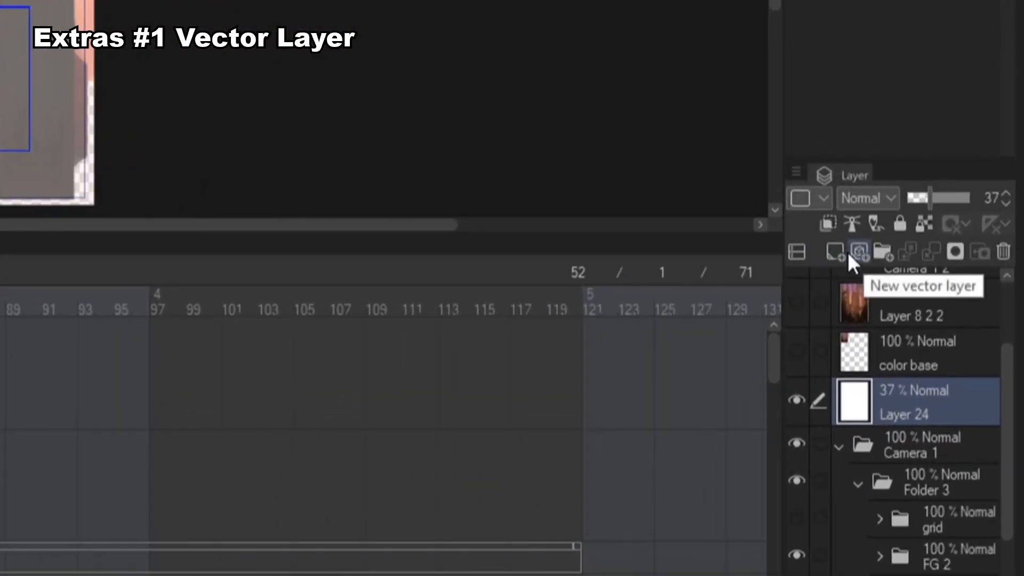
click(859, 251)
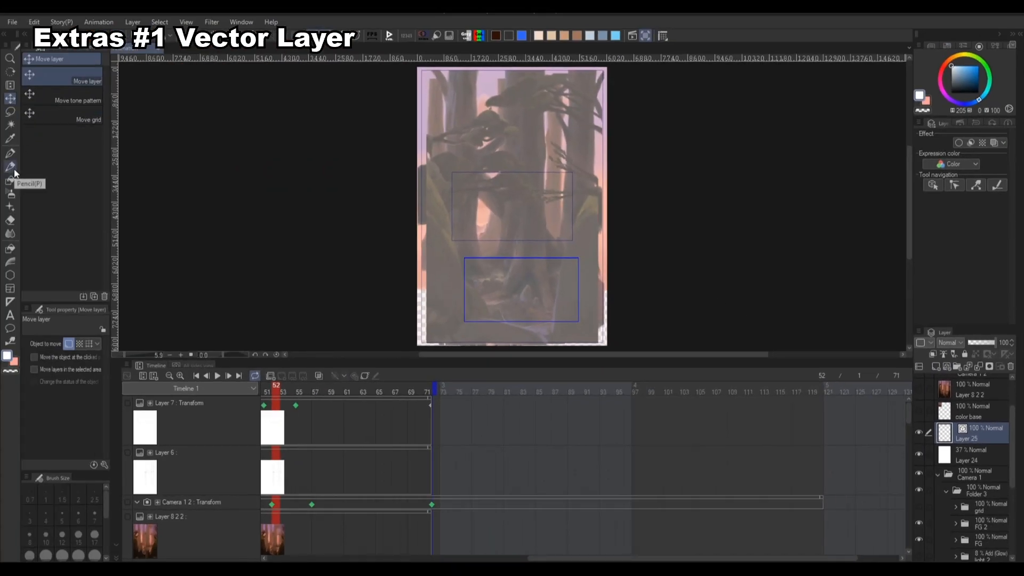
- Paint a white test stroke with the Squaremaker brush and dark brown zigzags with the CBrush on the vector layer
click(10, 180)
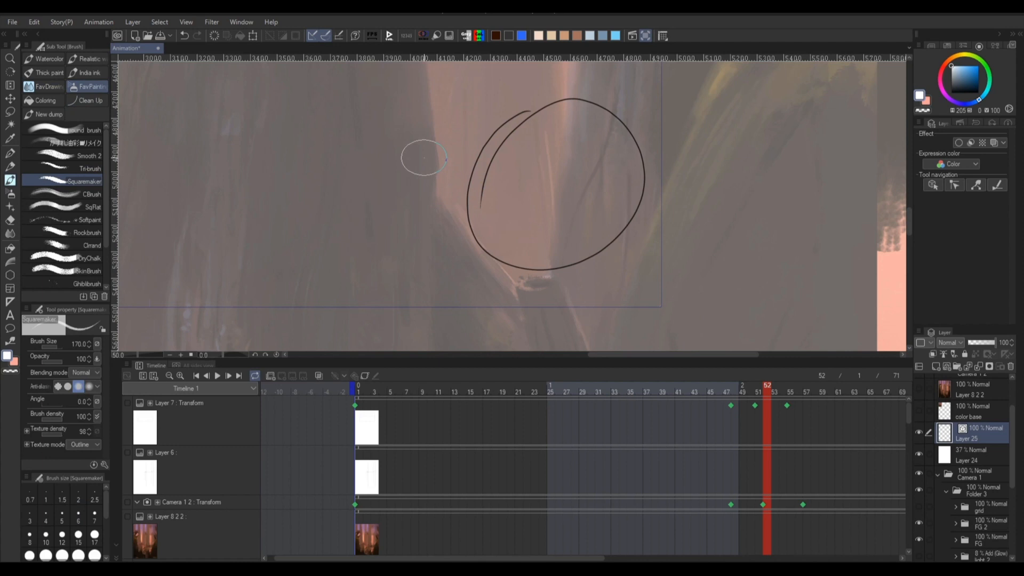
mouse_move(424, 157)
mouse_down()
mouse_move(517, 270)
mouse_move(597, 238)
mouse_move(627, 212)
mouse_move(721, 199)
mouse_move(732, 165)
mouse_up()
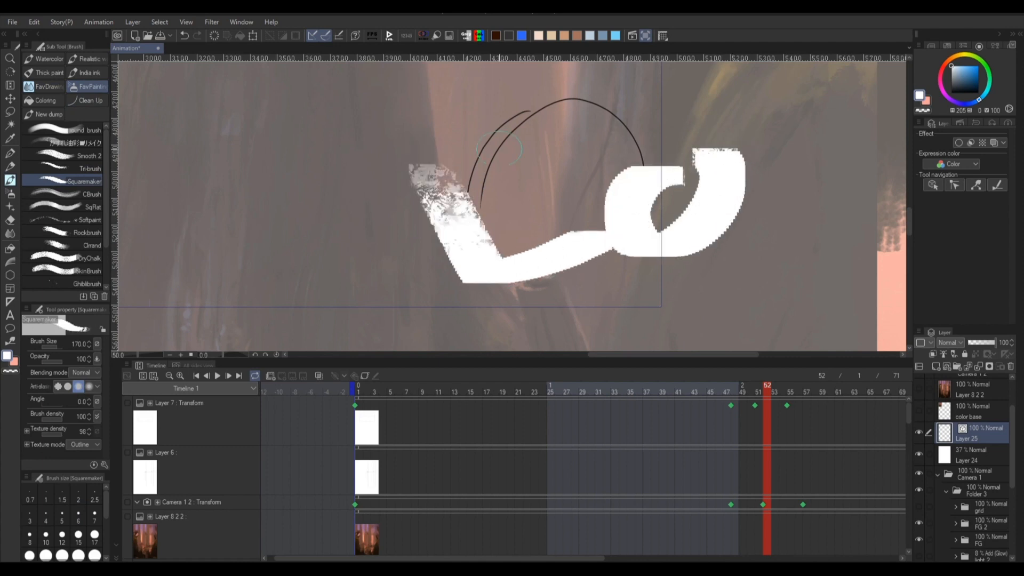
click(86, 194)
click(496, 36)
mouse_move(437, 143)
mouse_down()
mouse_move(440, 242)
mouse_move(461, 222)
mouse_move(519, 252)
mouse_up()
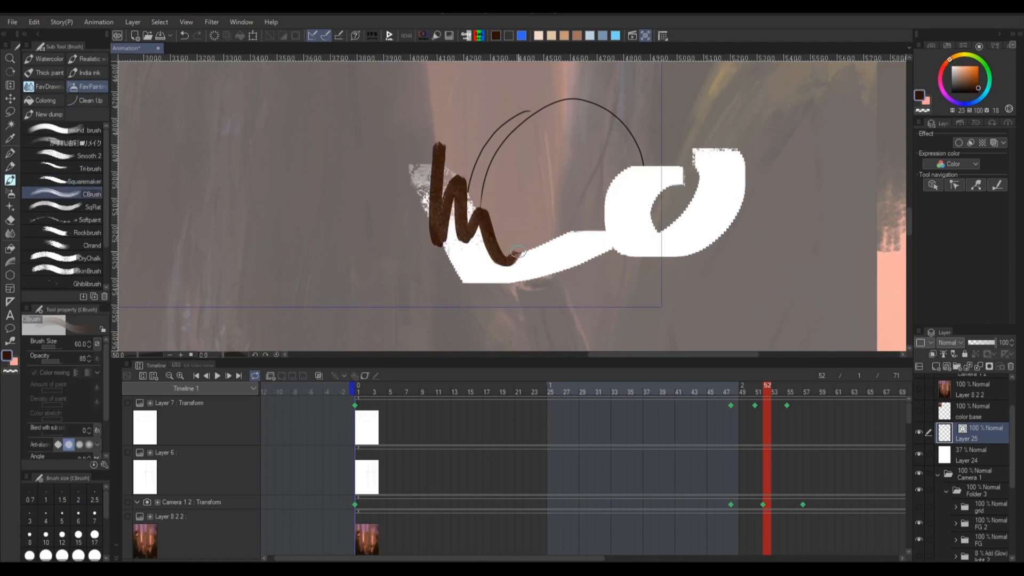
mouse_move(589, 201)
mouse_down()
mouse_move(583, 259)
mouse_move(749, 200)
mouse_move(787, 245)
mouse_move(805, 296)
mouse_move(830, 319)
mouse_move(851, 310)
mouse_up()
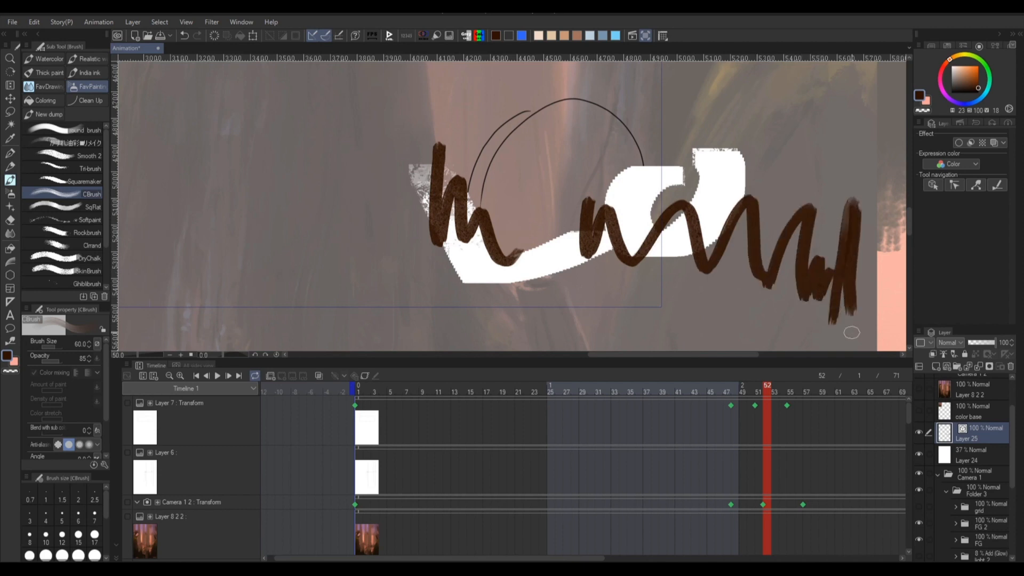
- Clear everything drawn on the vector layer and shrink the timeline area to enlarge the canvas view
key(ctrl+a)
key(Delete)
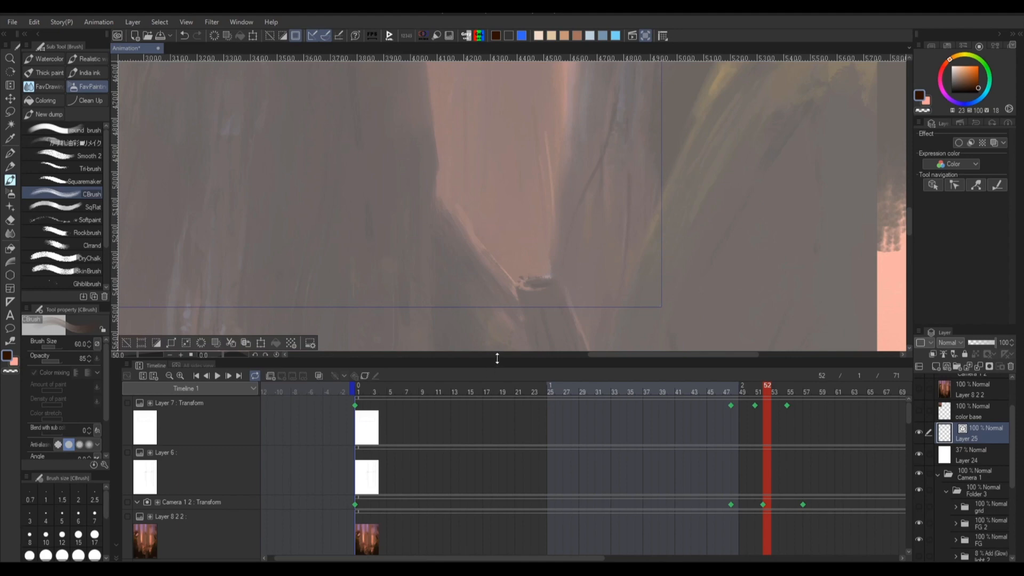
drag(498, 358, 513, 540)
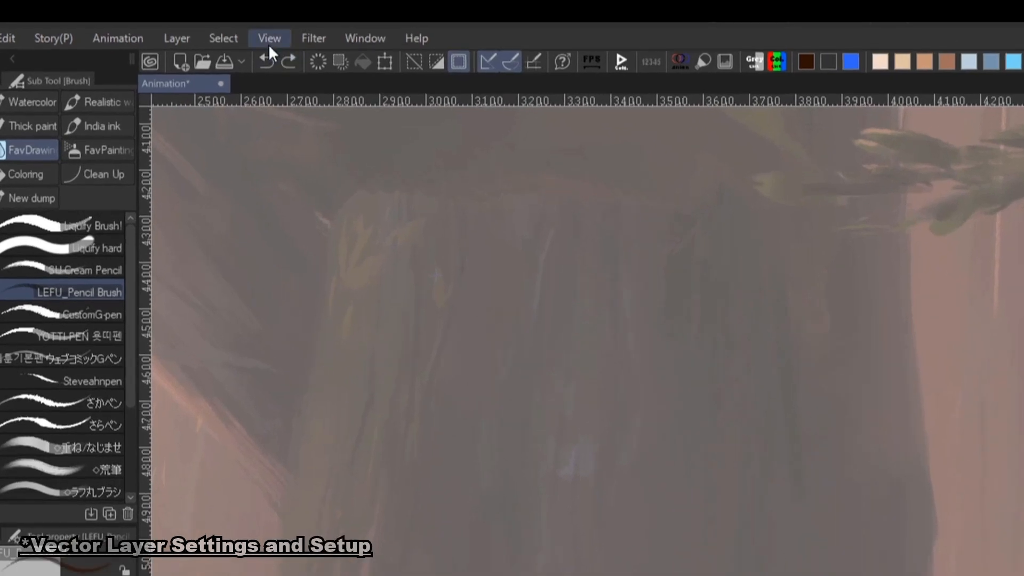
- Look through the view options for showing vector paths and their shortcut in the command bar
click(186, 24)
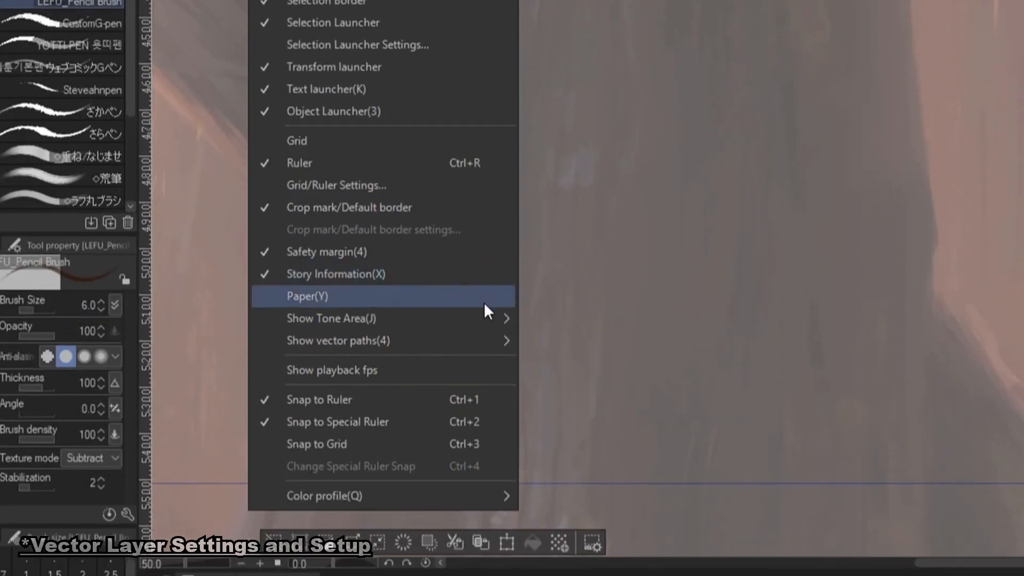
mouse_move(462, 338)
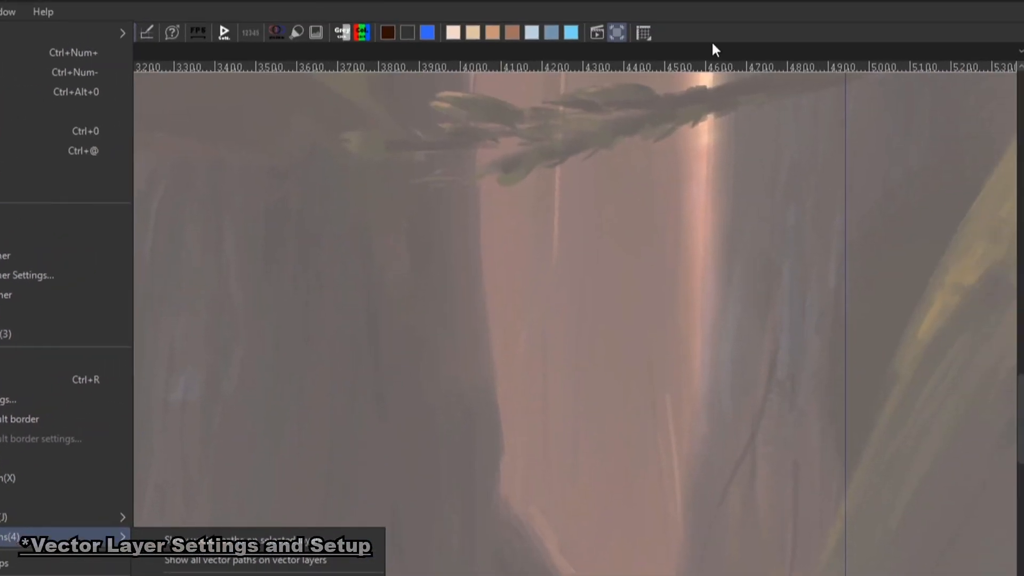
click(689, 37)
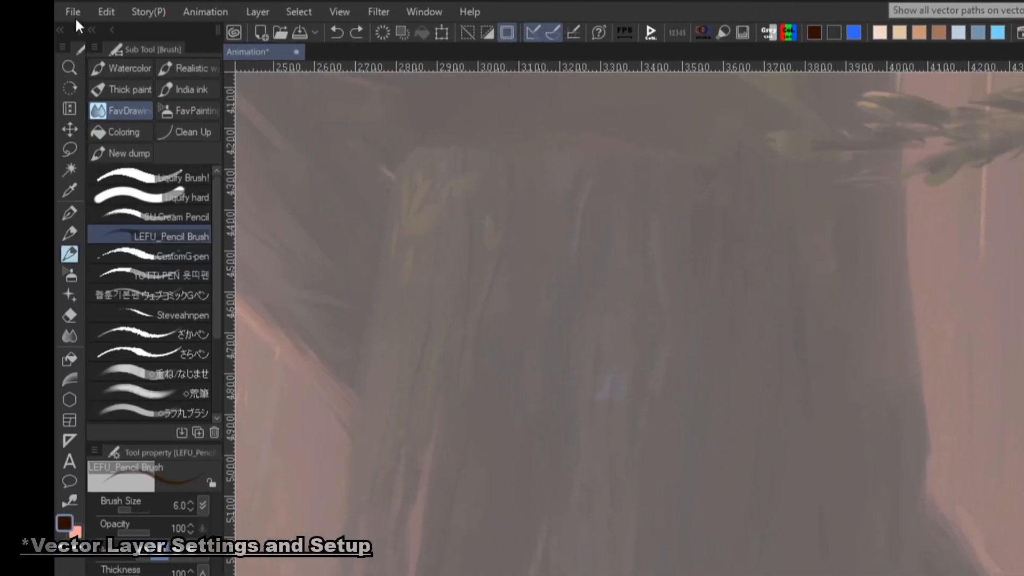
- Add the Show all vector paths on vector layers command to the command bar
click(75, 12)
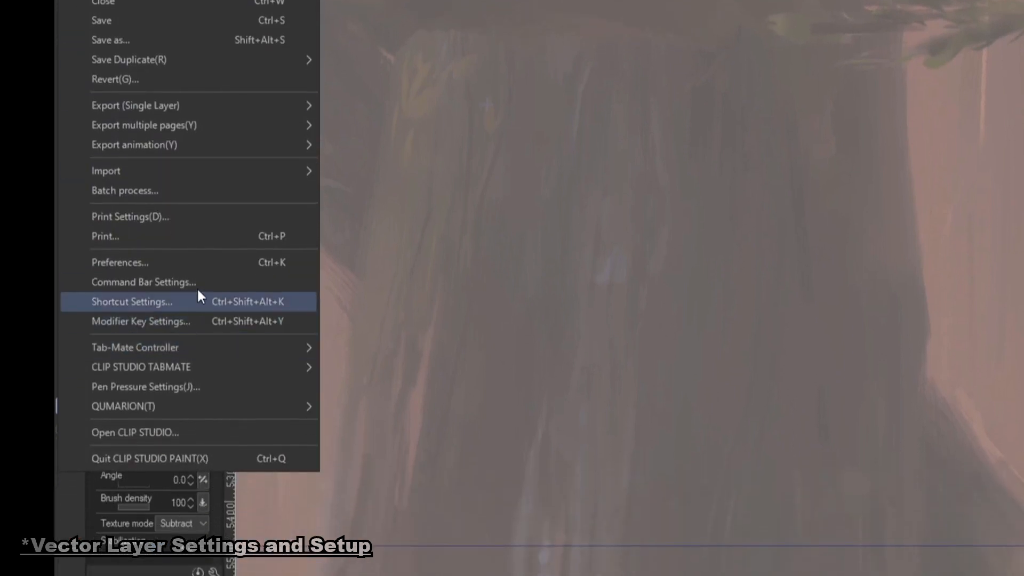
click(196, 403)
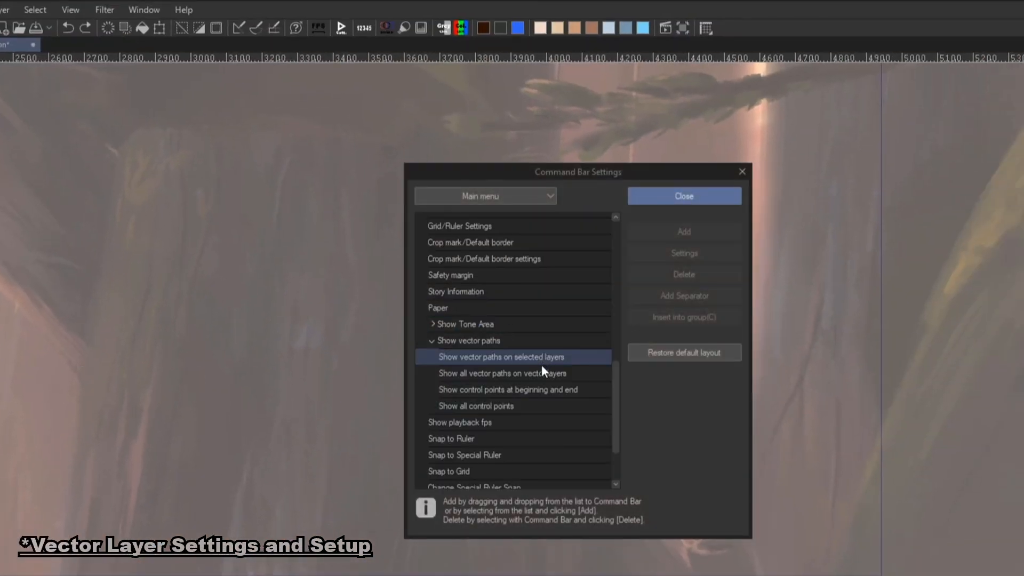
drag(536, 372, 739, 23)
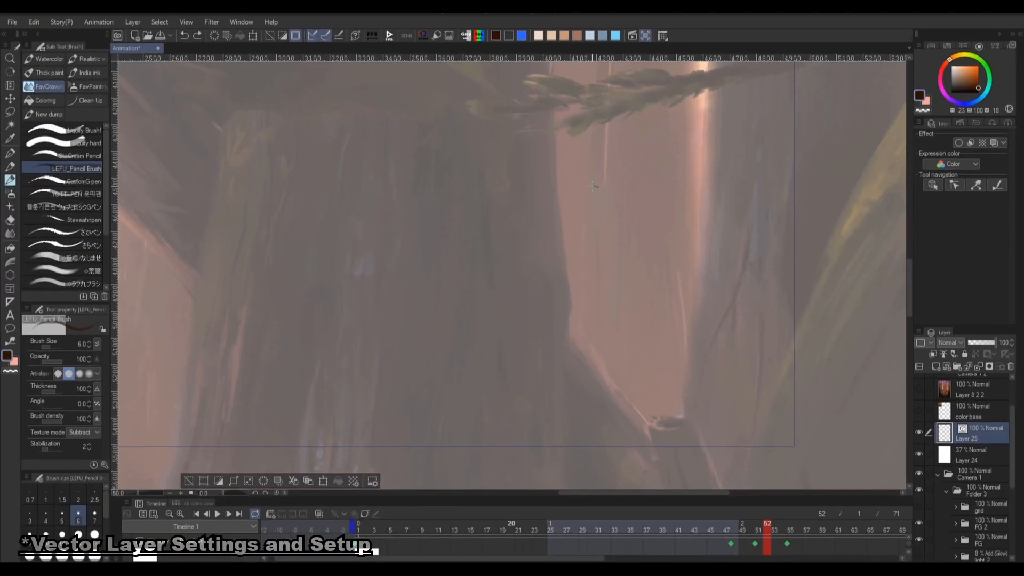
- Draw a rough ellipse with the LEFU_Pencil Brush on the vector layer and display all vector paths
mouse_move(596, 186)
mouse_down()
mouse_move(631, 274)
mouse_move(545, 262)
mouse_up()
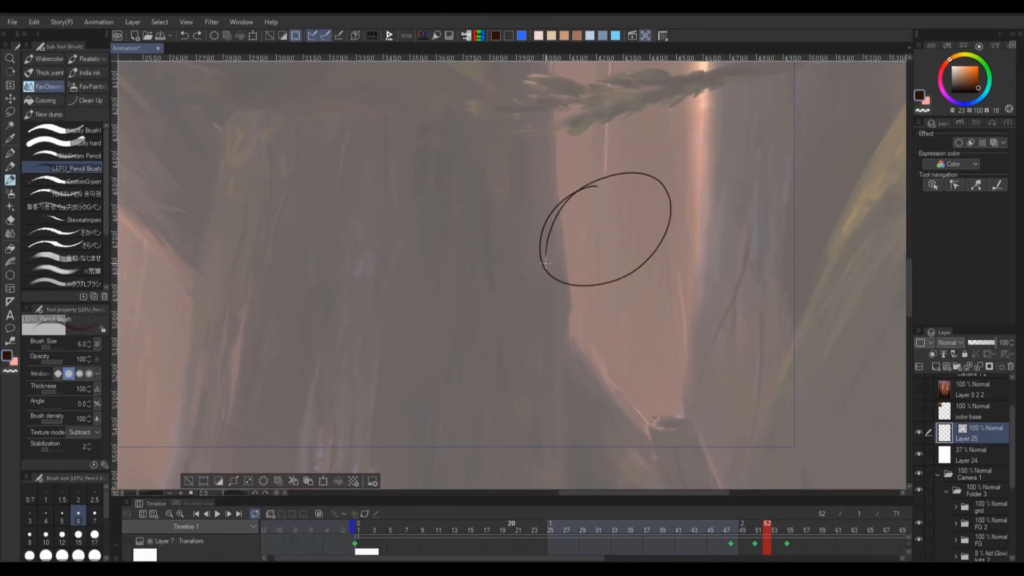
click(664, 35)
scroll(710, 215, down, 2)
drag(741, 237, 558, 279)
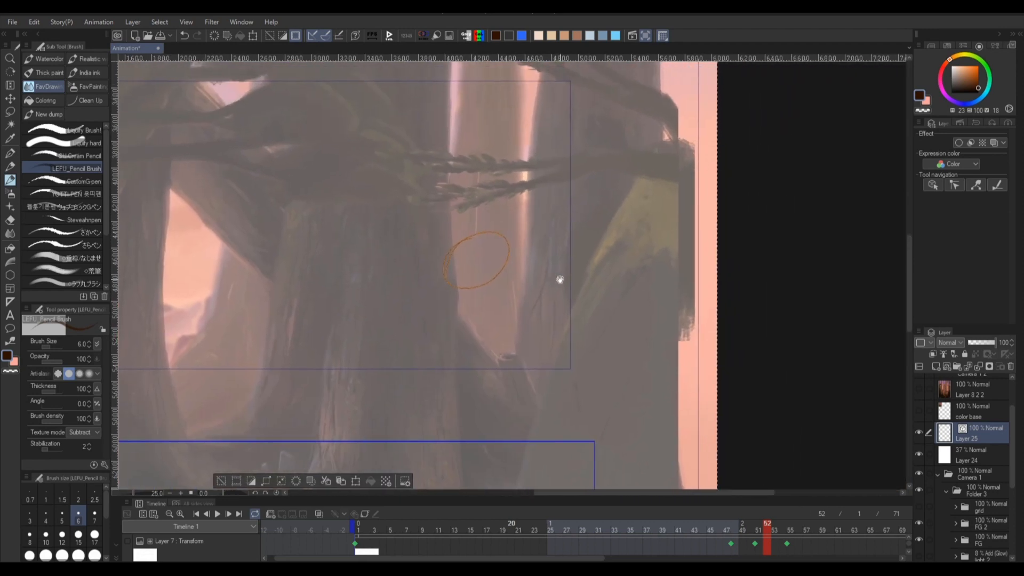
- Transform the drawn ellipse and apply the transformation
key(ctrl+t)
drag(744, 250, 829, 233)
key(Return)
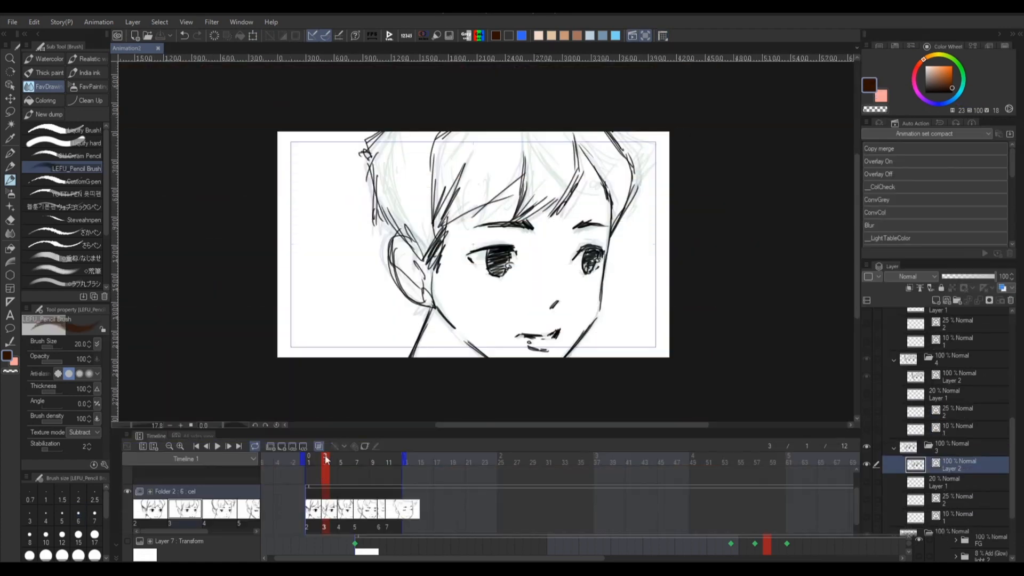
- Go to frame 1 of the face animation and display the vector paths of its sketch beyond the canvas edges
mouse_move(325, 456)
mouse_down()
mouse_move(308, 460)
mouse_move(372, 465)
mouse_move(309, 471)
mouse_up()
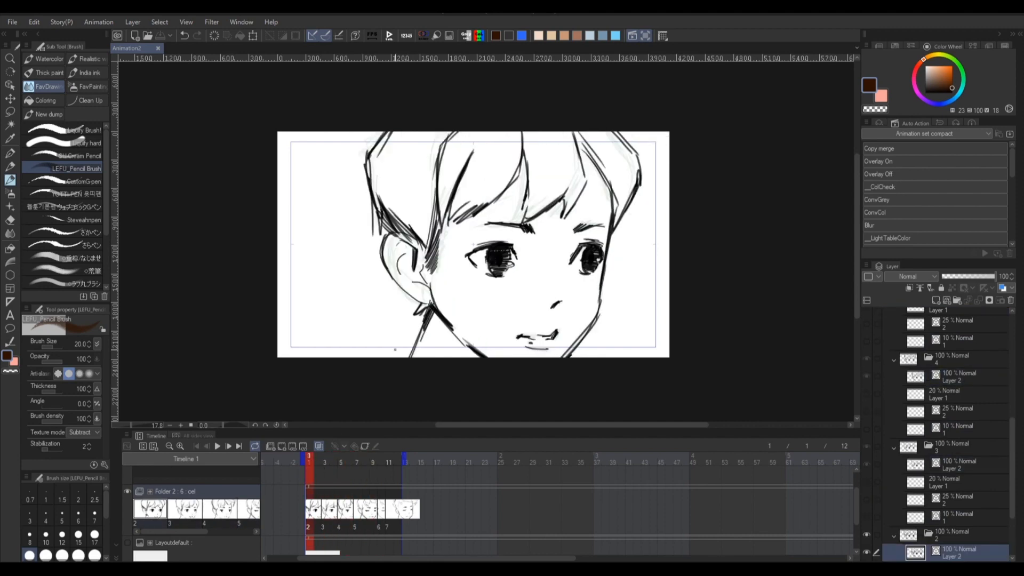
click(662, 36)
scroll(503, 307, down, 2)
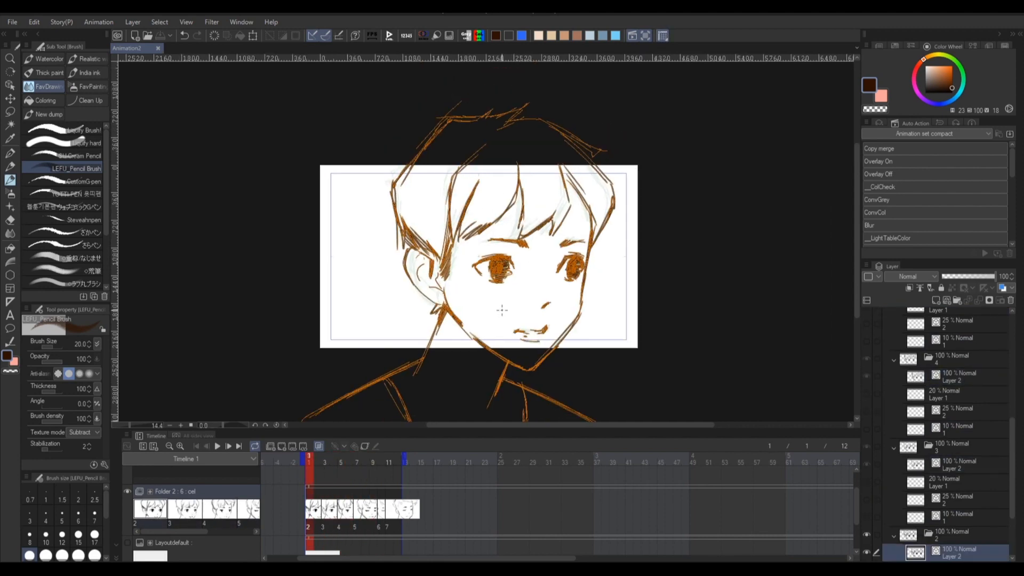
mouse_move(308, 458)
mouse_down()
mouse_move(350, 461)
mouse_move(309, 462)
mouse_up()
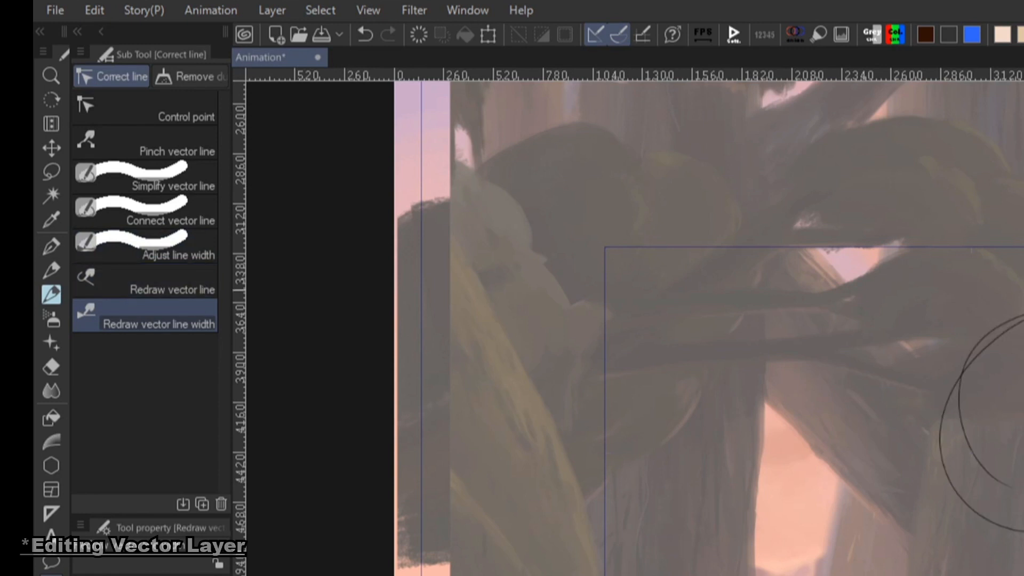
- Deform the ellipse's outline into jagged waves with the Pinch vector line tool
click(204, 146)
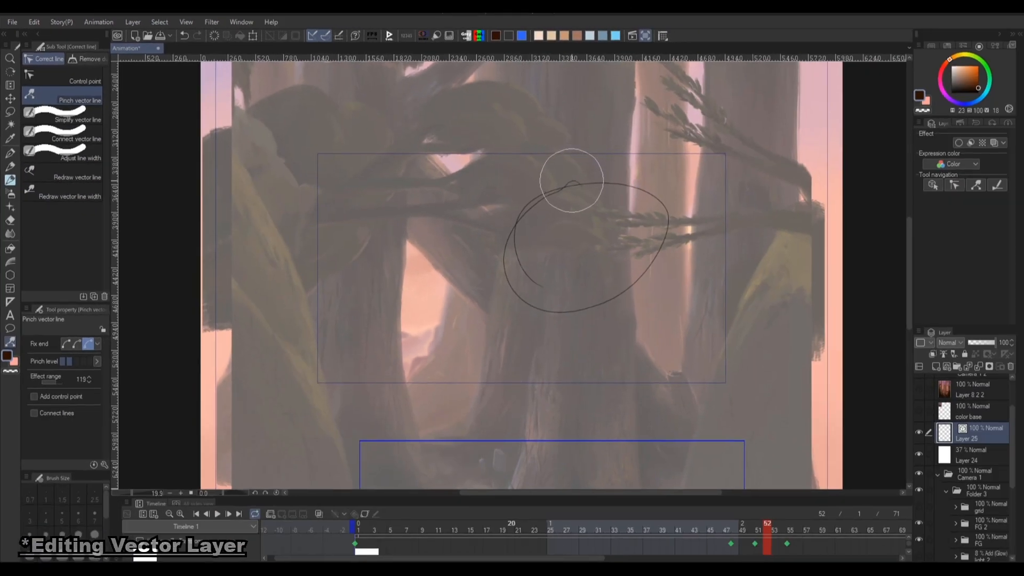
drag(560, 194, 547, 189)
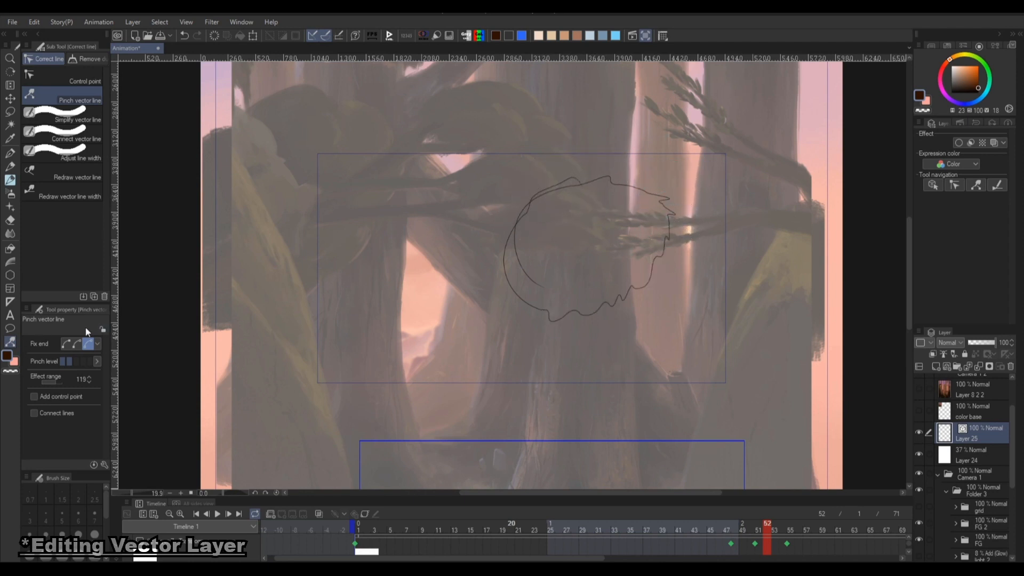
- Set the pinch tool to Fix both ends and bend the inner end section of the wavy line
click(97, 344)
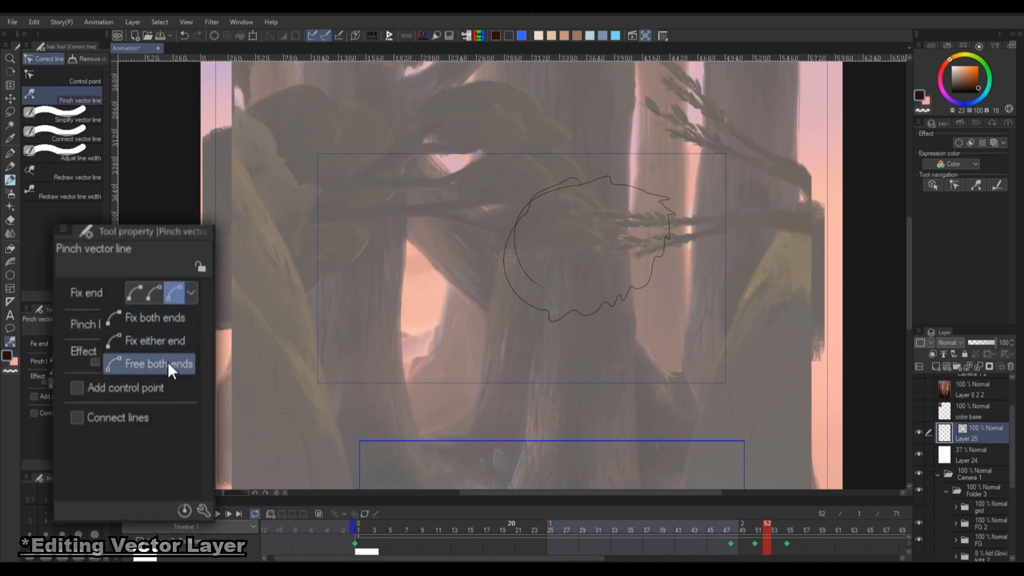
click(170, 320)
scroll(592, 265, up, 5)
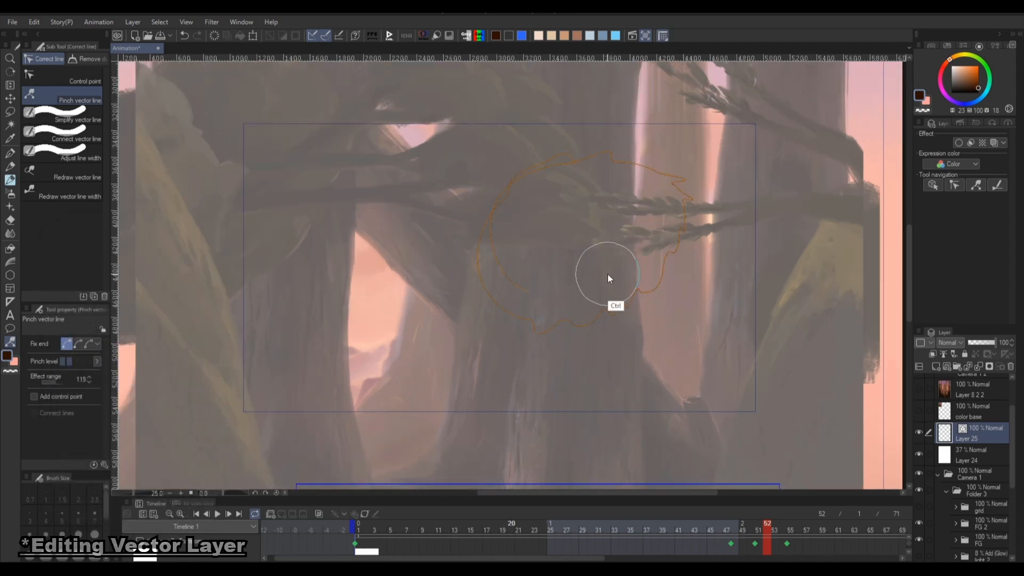
mouse_move(440, 296)
mouse_down()
mouse_move(451, 287)
mouse_move(439, 268)
mouse_move(416, 293)
mouse_move(452, 332)
mouse_move(405, 275)
mouse_move(447, 236)
mouse_up()
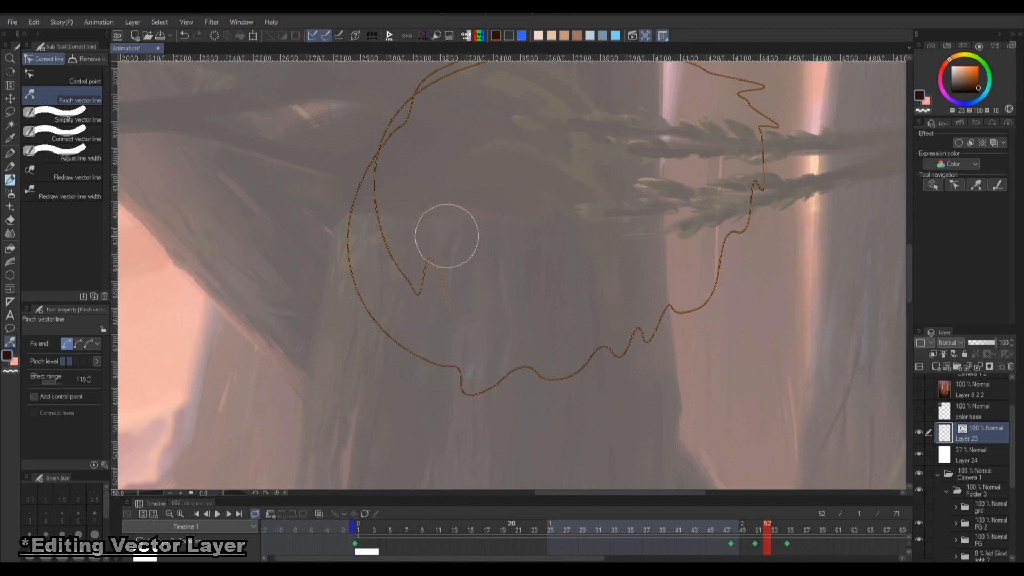
- Set the pinch tool to Free both ends and reshape the line's inner end, moving its endpoint
click(98, 343)
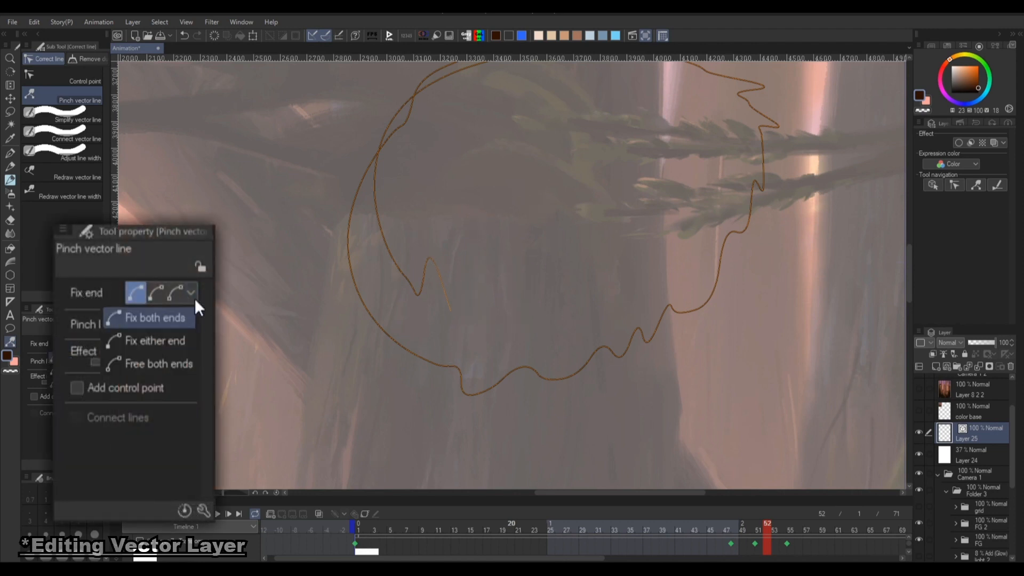
click(181, 366)
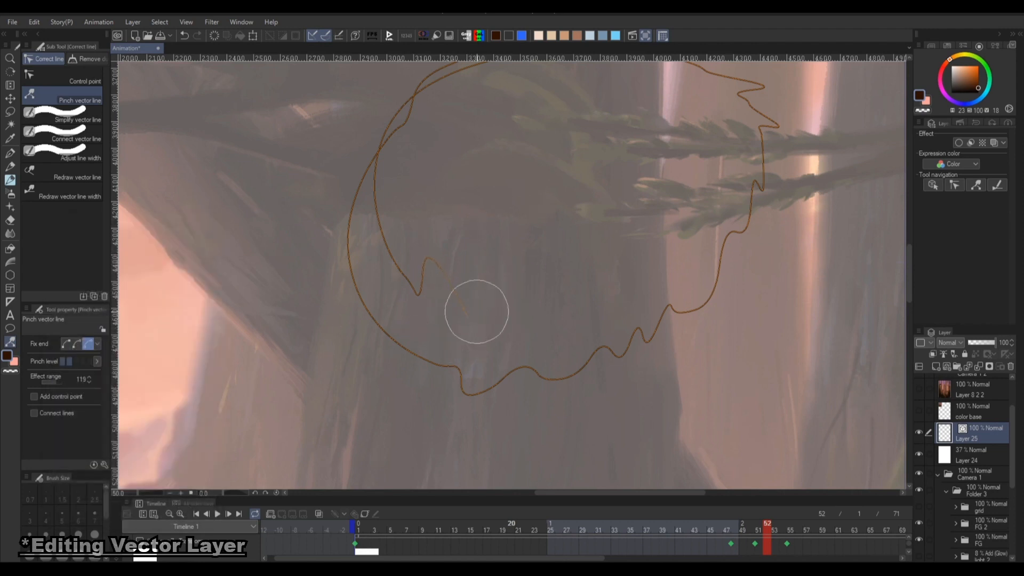
mouse_move(448, 258)
mouse_down()
mouse_move(430, 283)
mouse_move(447, 296)
mouse_up()
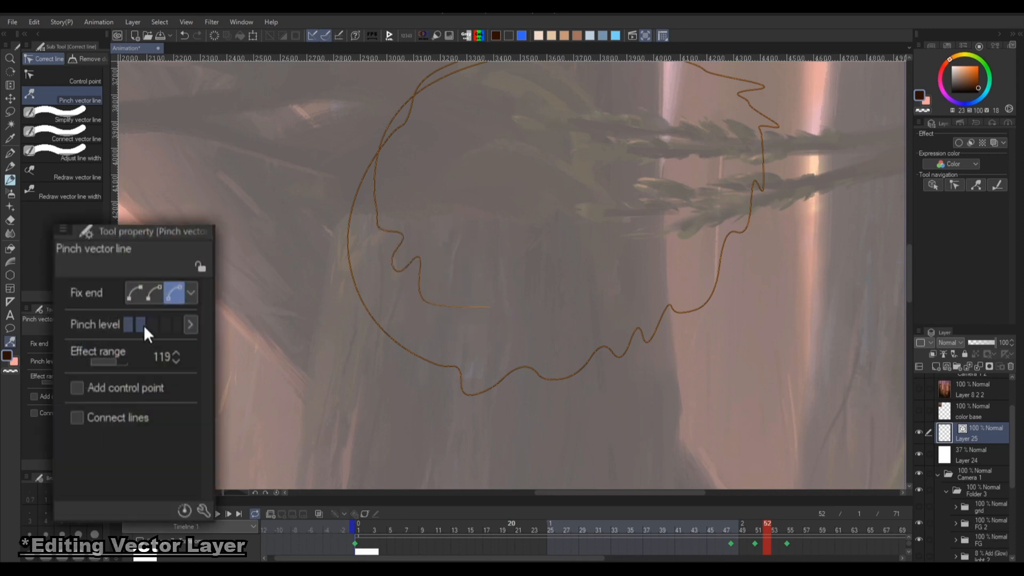
- Pull the lower-left part of the large outline outward and set the pinch effect range to 119
mouse_move(384, 347)
mouse_down()
mouse_move(363, 317)
mouse_move(338, 308)
mouse_up()
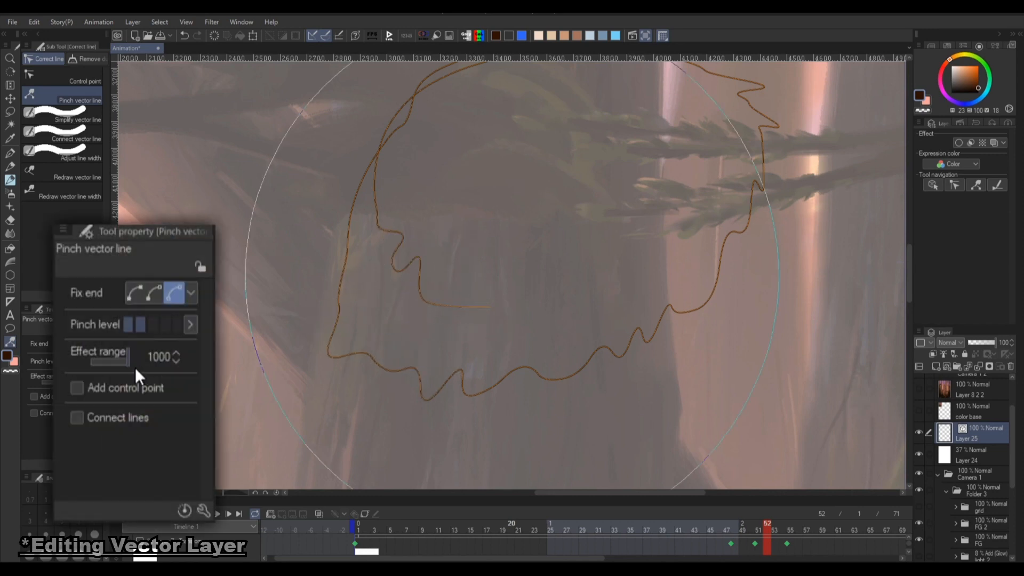
drag(128, 364, 115, 363)
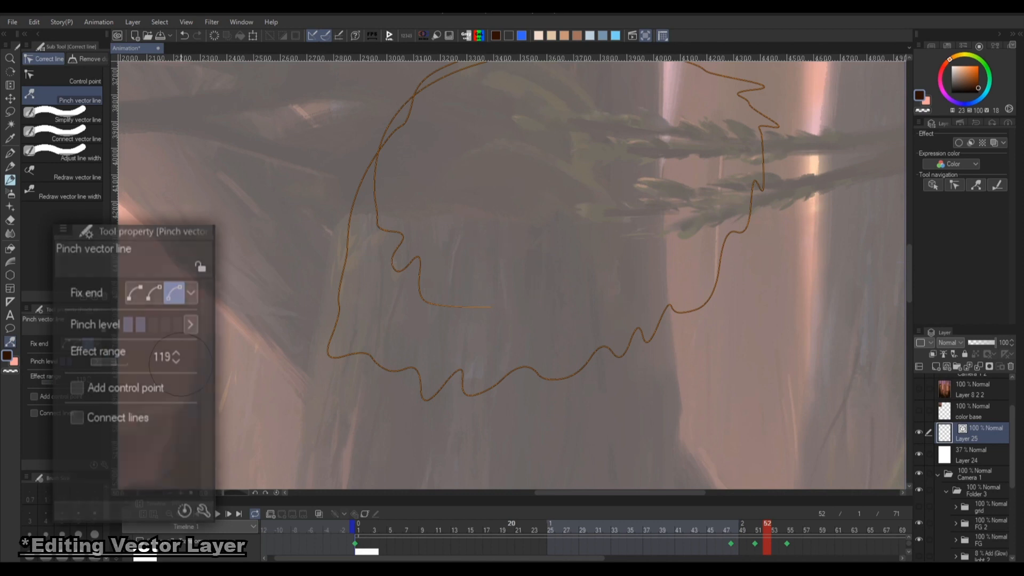
- Enable Add control point and Connect lines for the pinch tool and pull the open line ends together, closing the small loop
drag(654, 275, 630, 333)
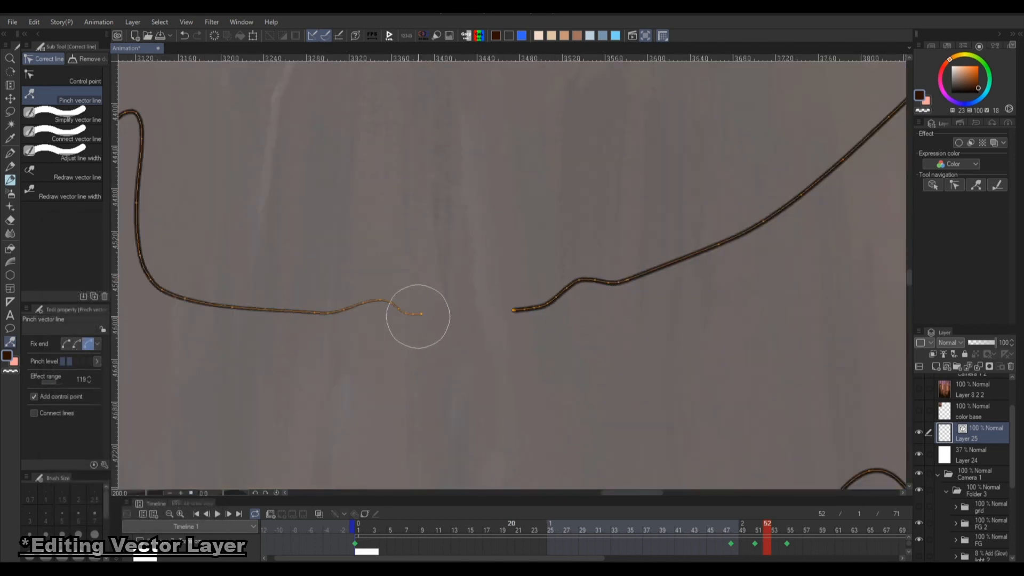
mouse_move(418, 316)
mouse_down()
mouse_move(512, 314)
mouse_move(482, 320)
mouse_up()
click(34, 413)
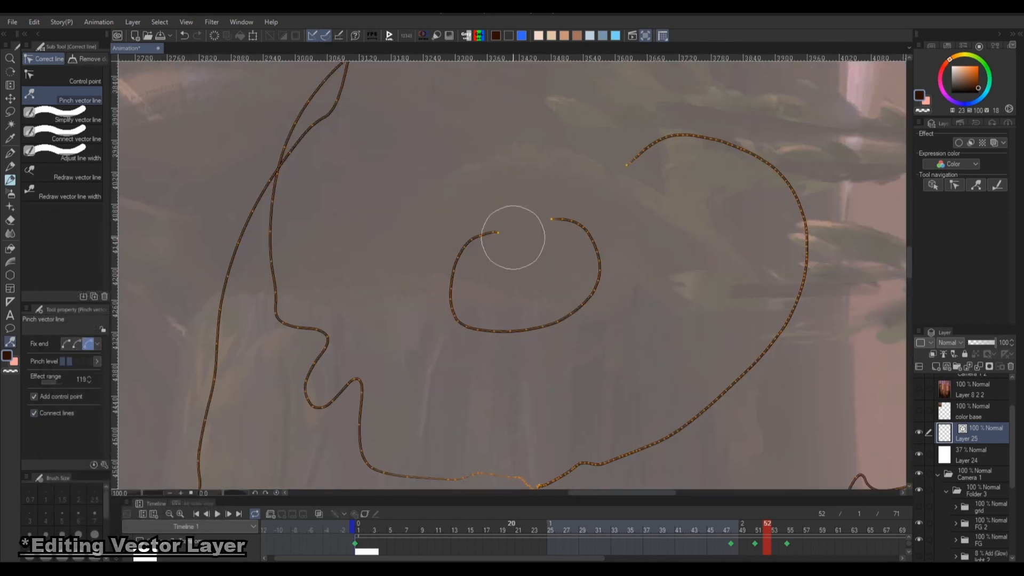
drag(549, 220, 549, 199)
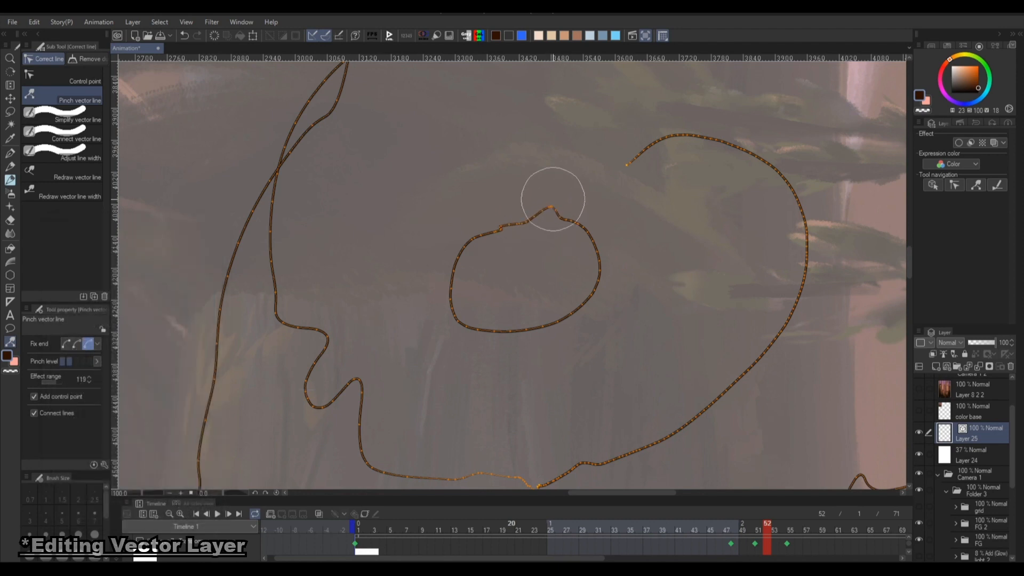
- Set the pinch effect range to 115 and reshape the top of the small closed loop
scroll(549, 199, up, 1)
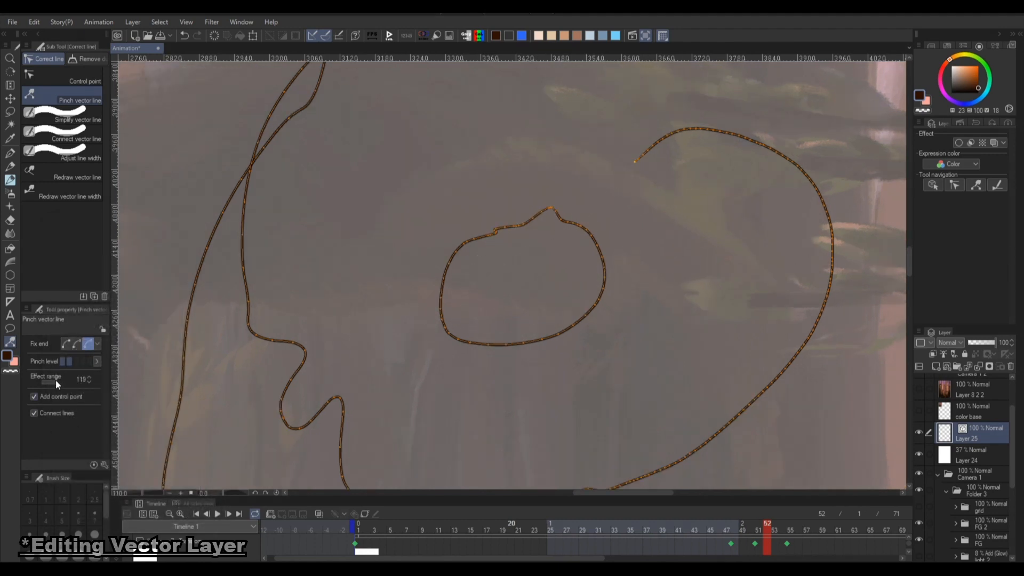
drag(55, 380, 60, 380)
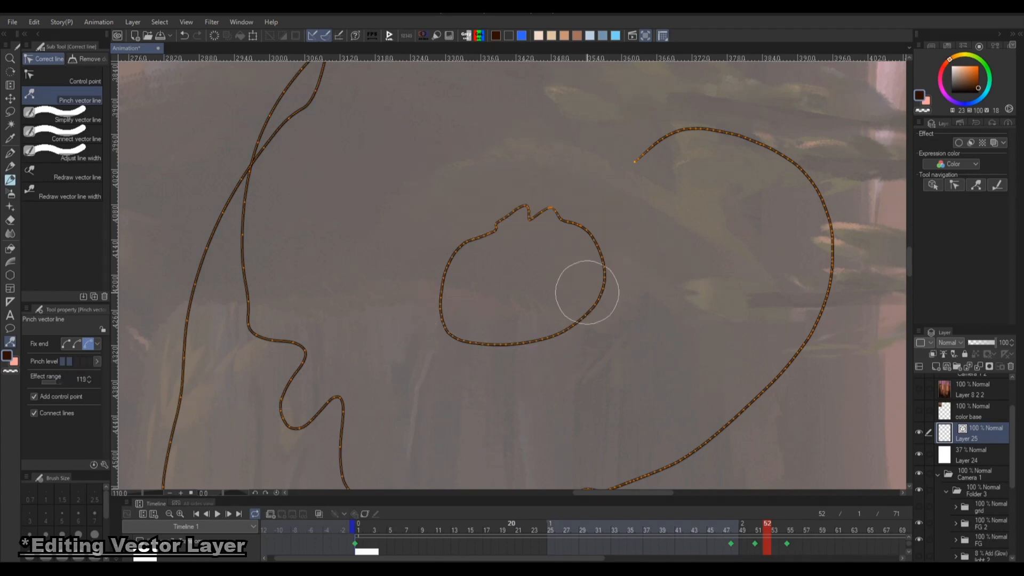
- Reshape the right and lower parts of the small closed loop and the inner curve with the pinch tool
scroll(592, 296, up, 3)
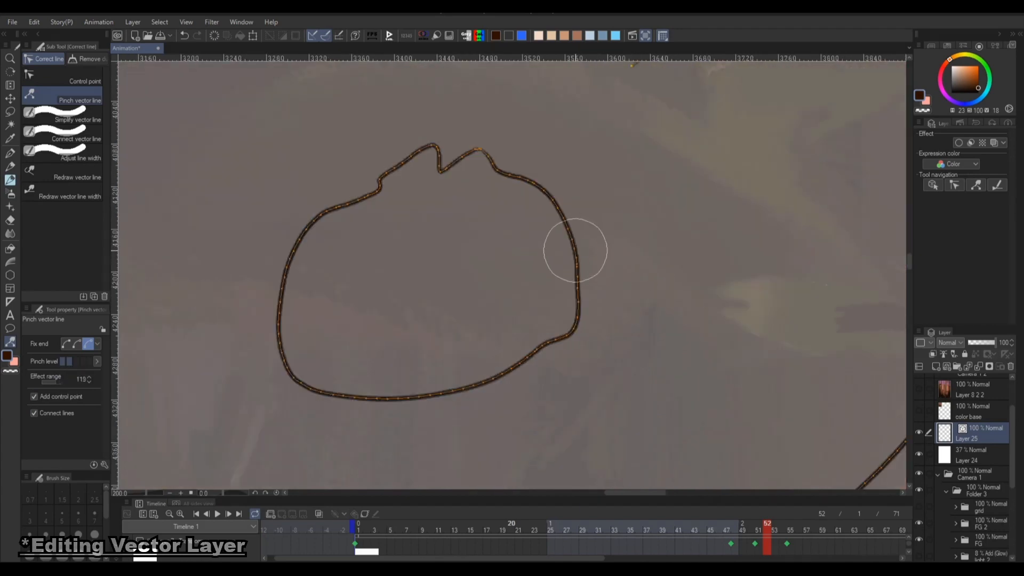
scroll(595, 304, down, 6)
scroll(597, 313, down, 1)
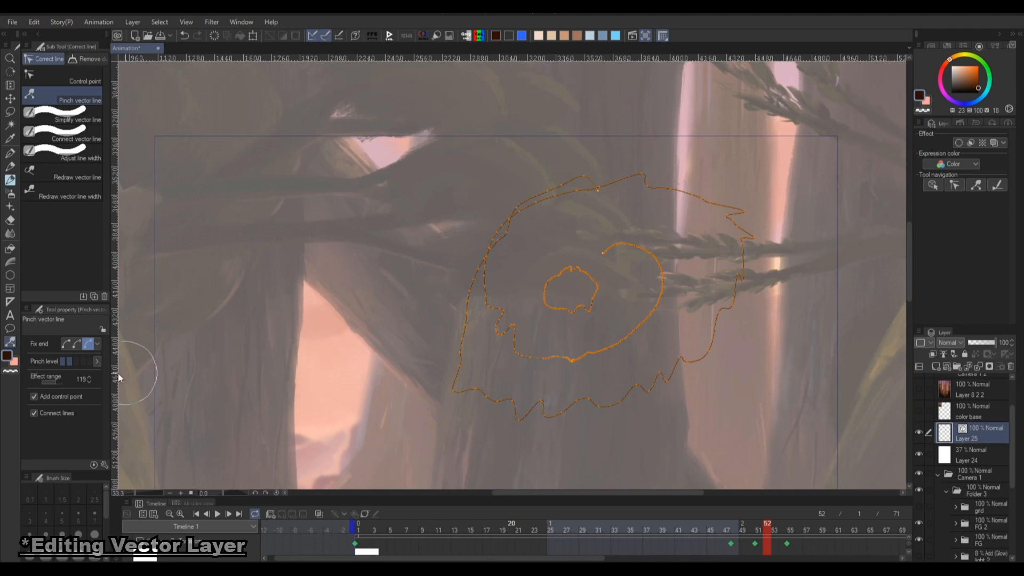
drag(581, 319, 598, 302)
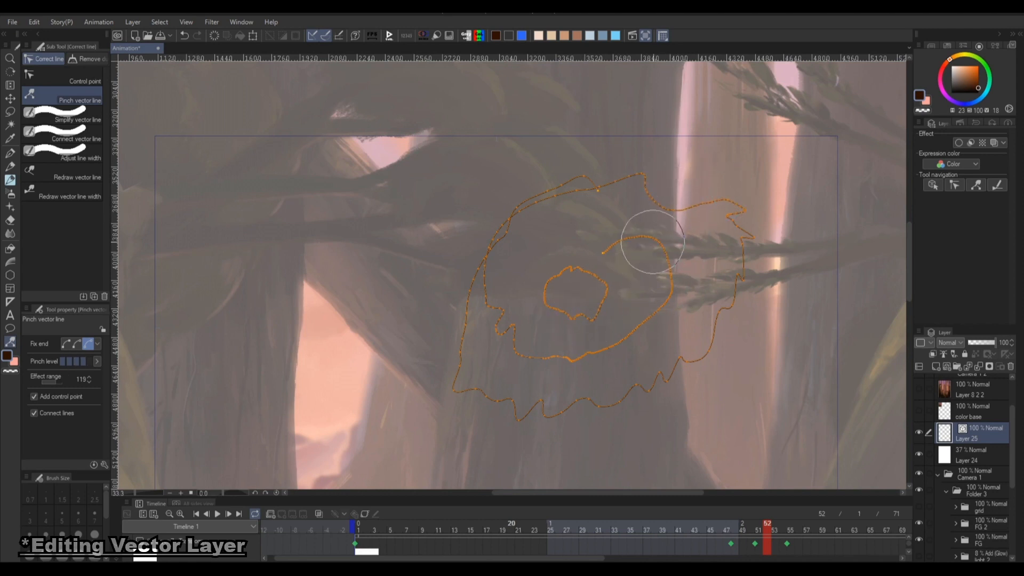
mouse_move(653, 241)
mouse_down()
mouse_move(663, 220)
mouse_move(654, 239)
mouse_up()
scroll(650, 315, up, 2)
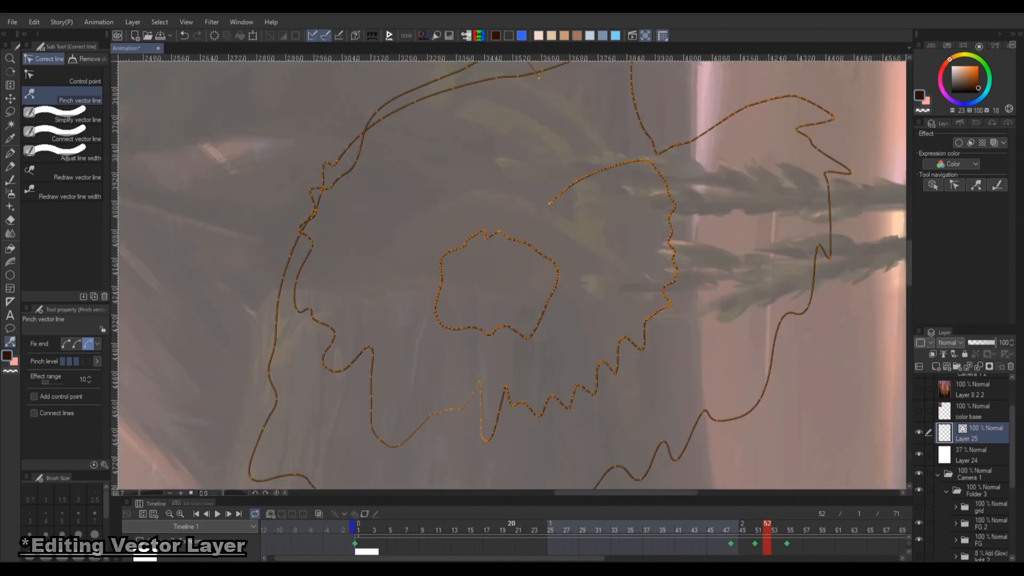
- Redraw the width of the lower-left inner line with Redraw vector line width, and narrow the upper-left outline with Adjust line width
click(664, 36)
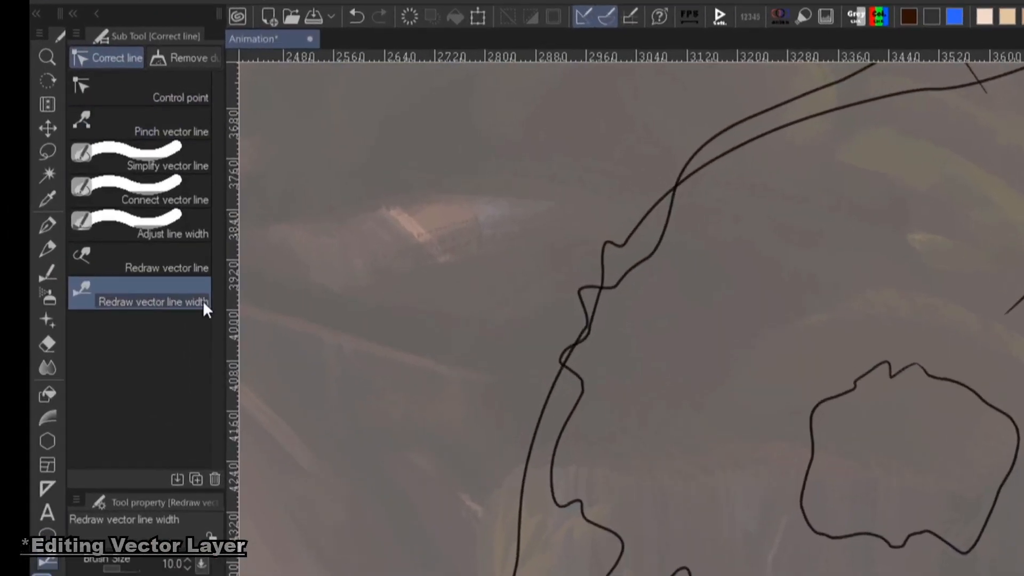
click(84, 197)
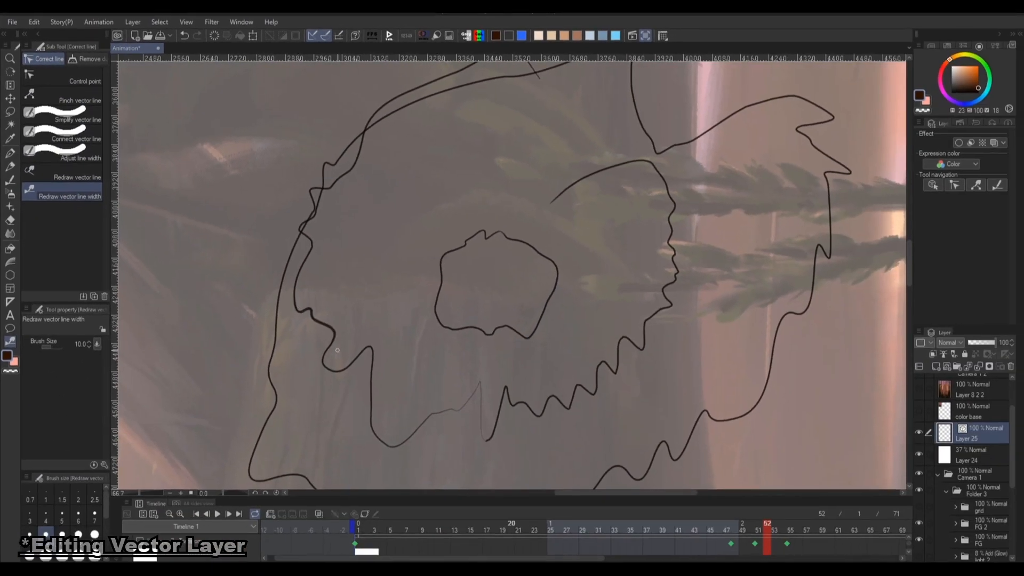
drag(56, 345, 57, 346)
mouse_move(304, 292)
mouse_down()
mouse_move(324, 365)
mouse_move(407, 453)
mouse_up()
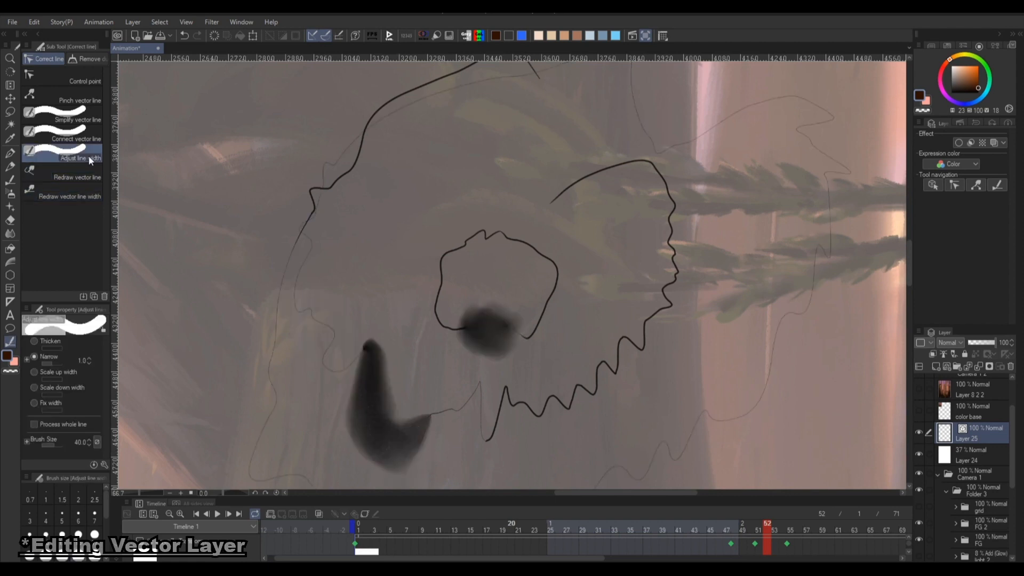
mouse_move(338, 190)
mouse_down()
mouse_move(365, 159)
mouse_move(330, 233)
mouse_up()
drag(364, 142, 355, 153)
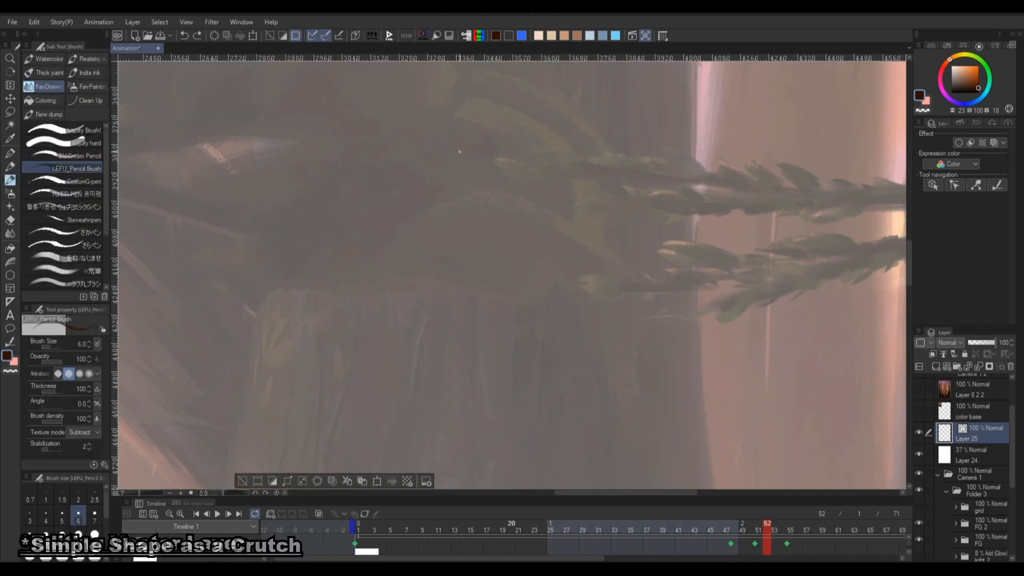
- Draw an ellipse with the LEFU_Pencil Brush and thin away its lower-left and upper-right segments
mouse_move(459, 143)
mouse_down()
mouse_move(480, 277)
mouse_move(461, 142)
mouse_up()
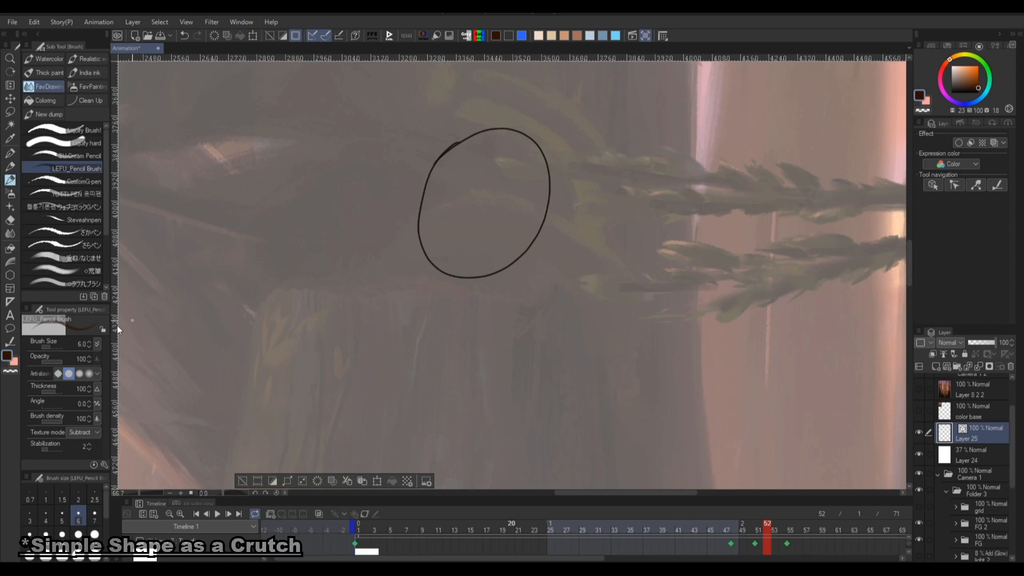
click(9, 342)
drag(424, 232, 436, 296)
mouse_move(507, 119)
mouse_down()
mouse_move(543, 158)
mouse_move(542, 149)
mouse_up()
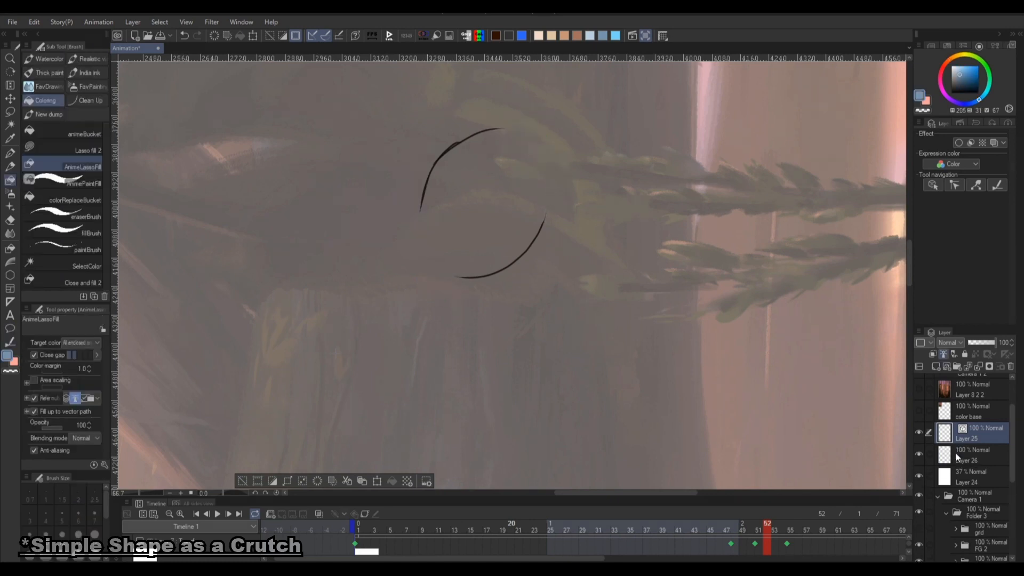
- Select Layer 26 and lasso around the open ellipse with AnimeLassoFill to fill it blue
click(956, 453)
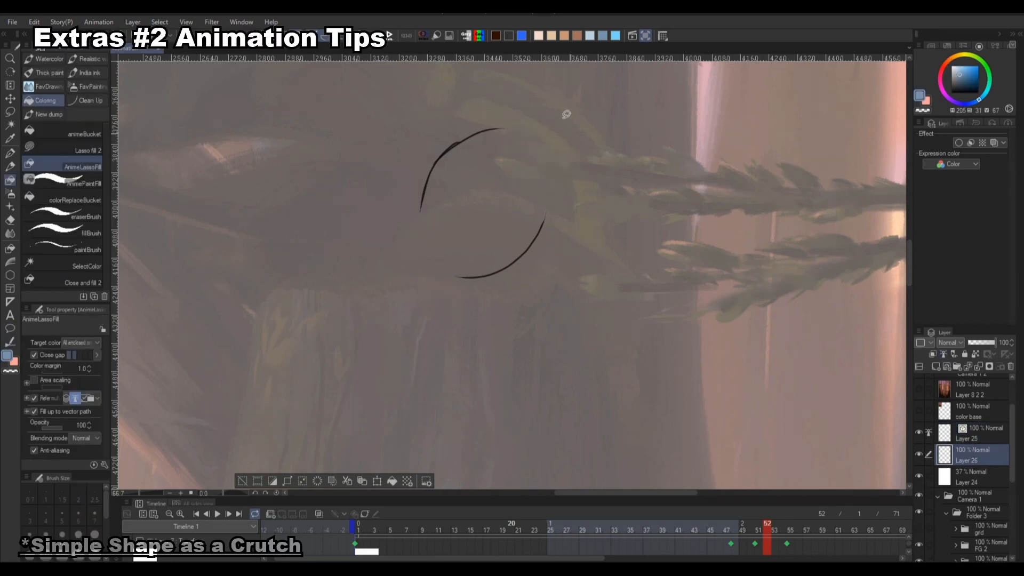
drag(567, 113, 575, 136)
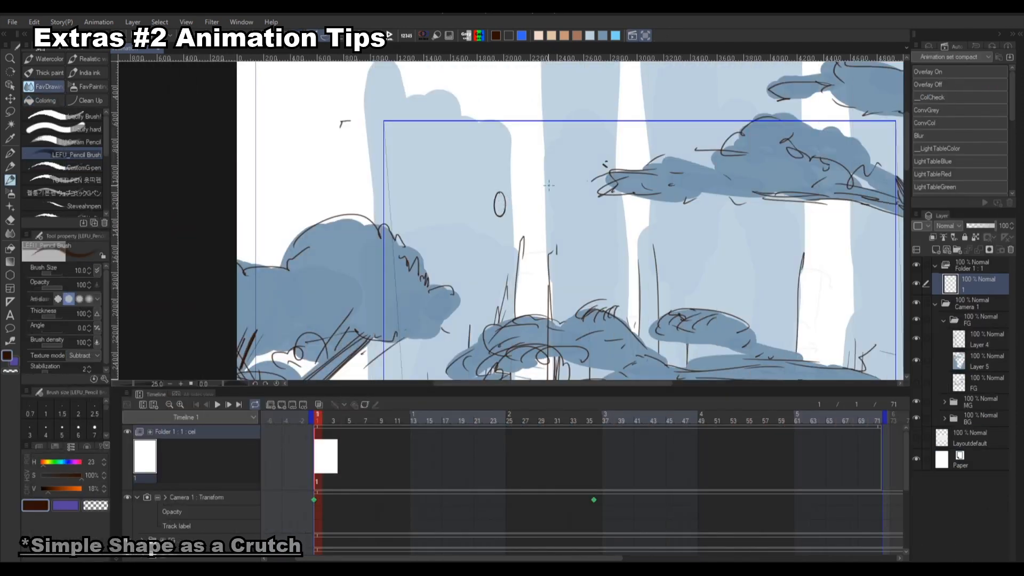
- Apply the transformation of the small oval character placeholder between the trees and shift it slightly to the right
mouse_move(549, 185)
mouse_down()
mouse_move(566, 102)
mouse_move(577, 181)
mouse_up()
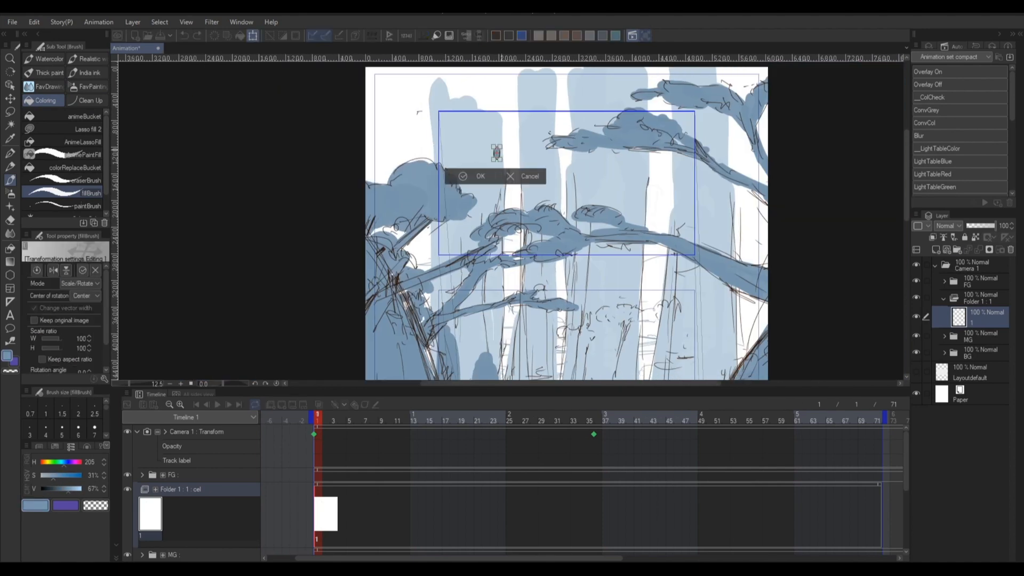
key(Return)
drag(666, 321, 649, 278)
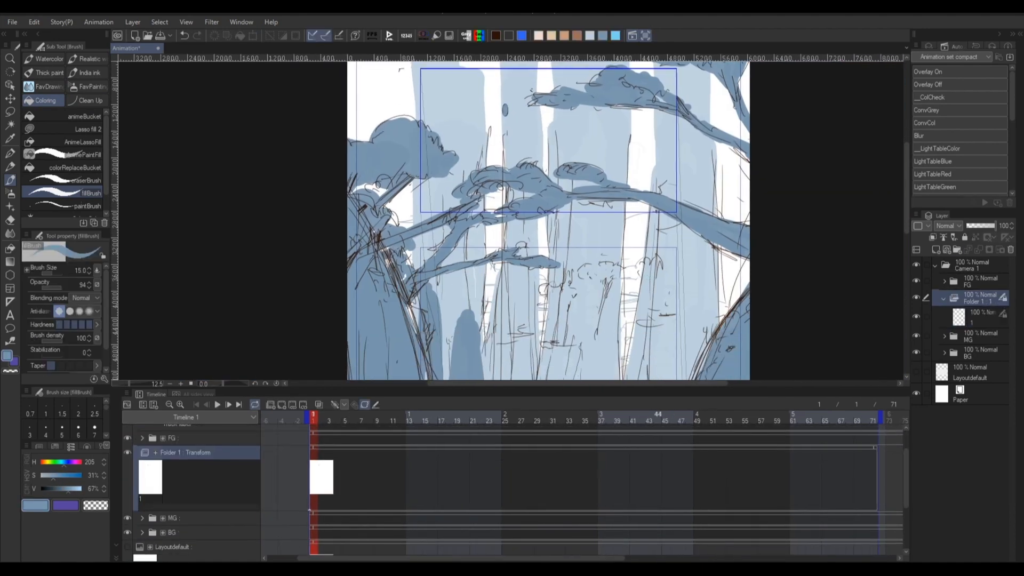
drag(505, 110, 516, 110)
- Reposition the placeholder at another frame, undo the last change and return to the start of the timeline
drag(642, 415, 554, 414)
drag(544, 331, 571, 360)
click(534, 267)
key(ctrl+z)
scroll(637, 368, down, 2)
drag(554, 415, 320, 414)
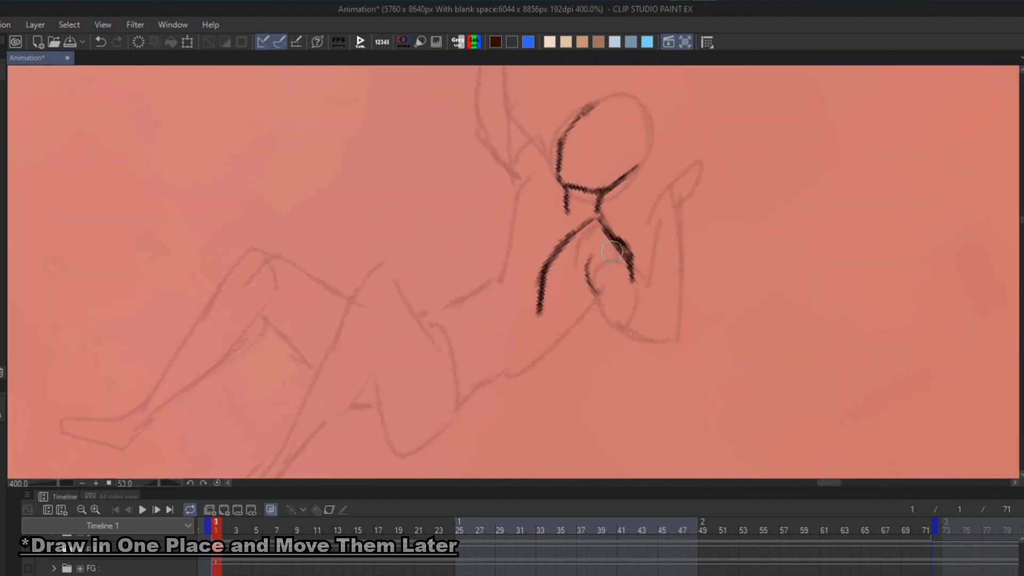
- Draw darker pencil lines over the faint rough poses, defining the character's head, jacket and arms
drag(603, 309, 619, 349)
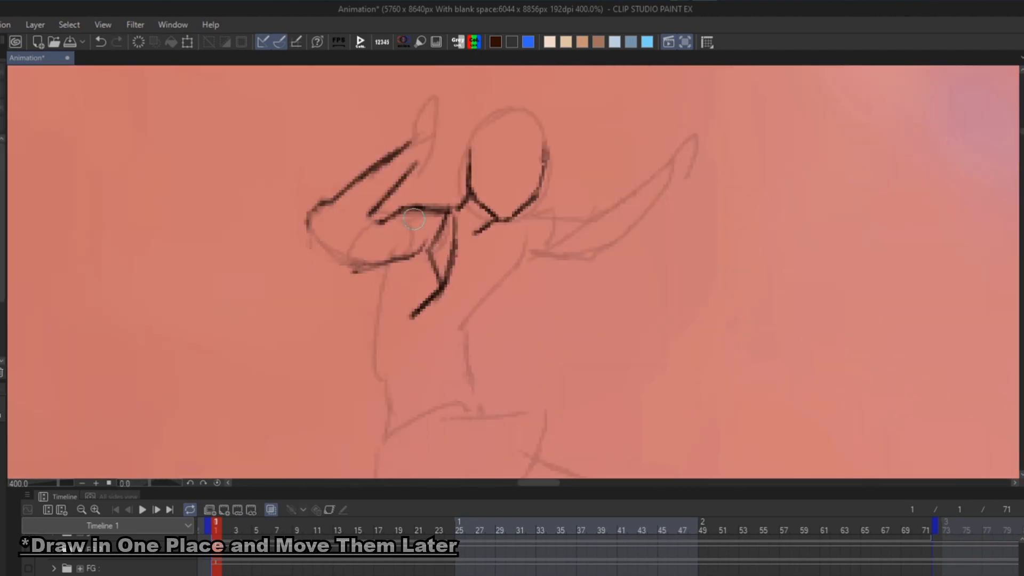
drag(613, 195, 643, 170)
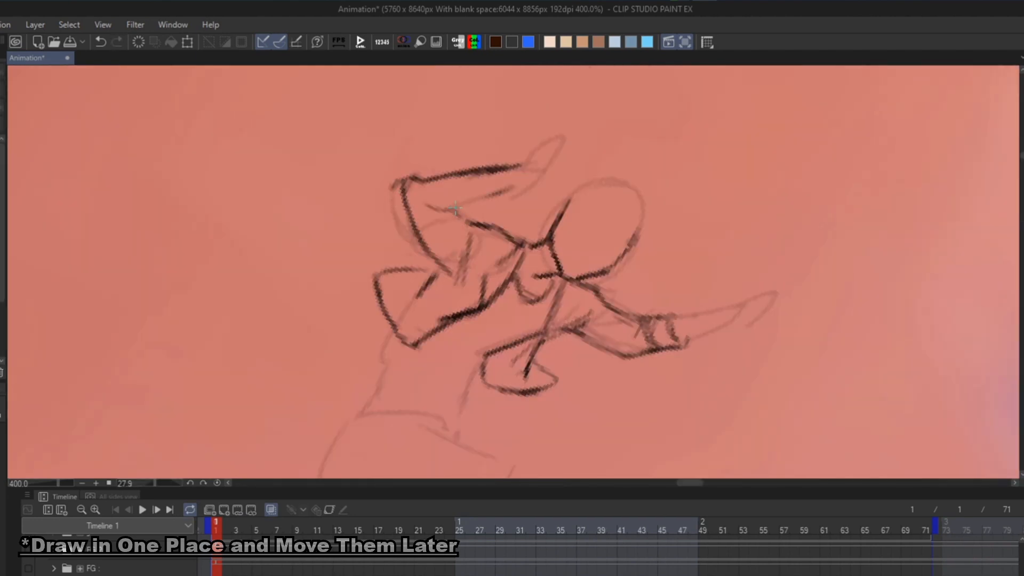
drag(374, 270, 458, 297)
drag(526, 247, 540, 290)
drag(576, 213, 647, 250)
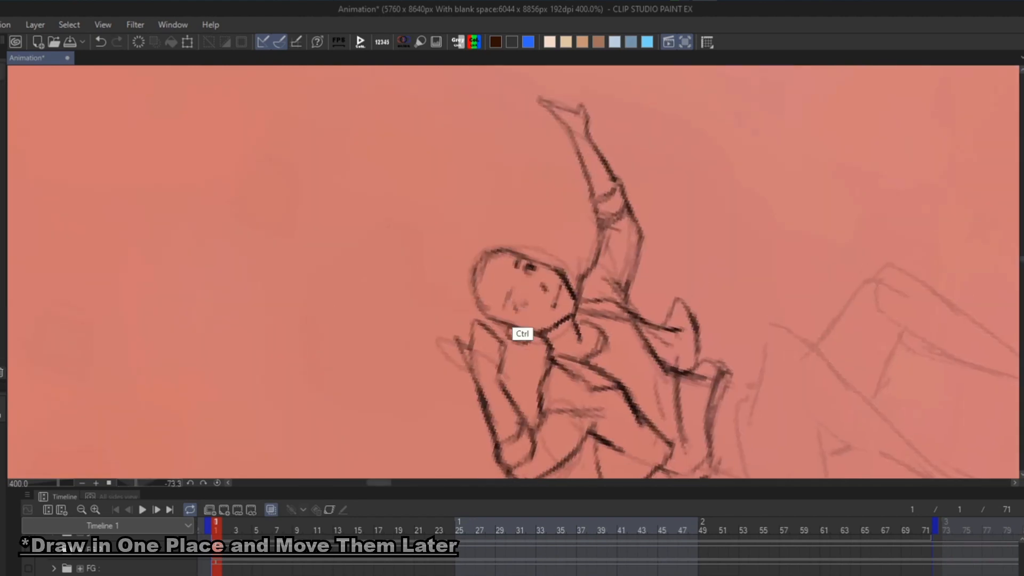
- Refine the raised-arm pose and trace the trousers and legs of the falling pose over the faint rough
drag(521, 222, 549, 251)
mouse_move(512, 427)
mouse_down()
mouse_move(534, 160)
mouse_move(568, 323)
mouse_move(473, 234)
mouse_up()
drag(636, 160, 599, 315)
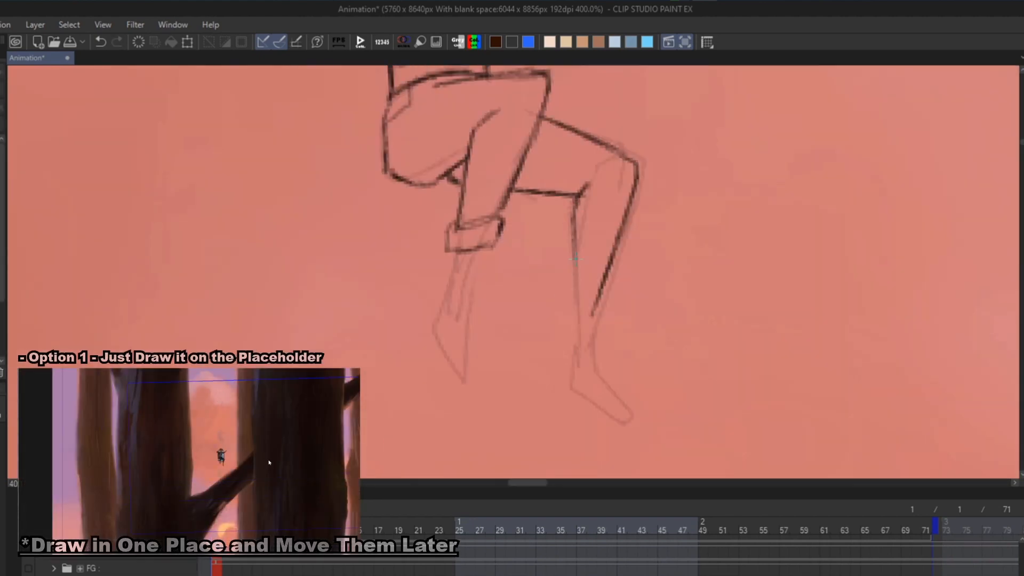
drag(587, 257, 621, 253)
scroll(513, 272, down, 2)
drag(435, 215, 498, 203)
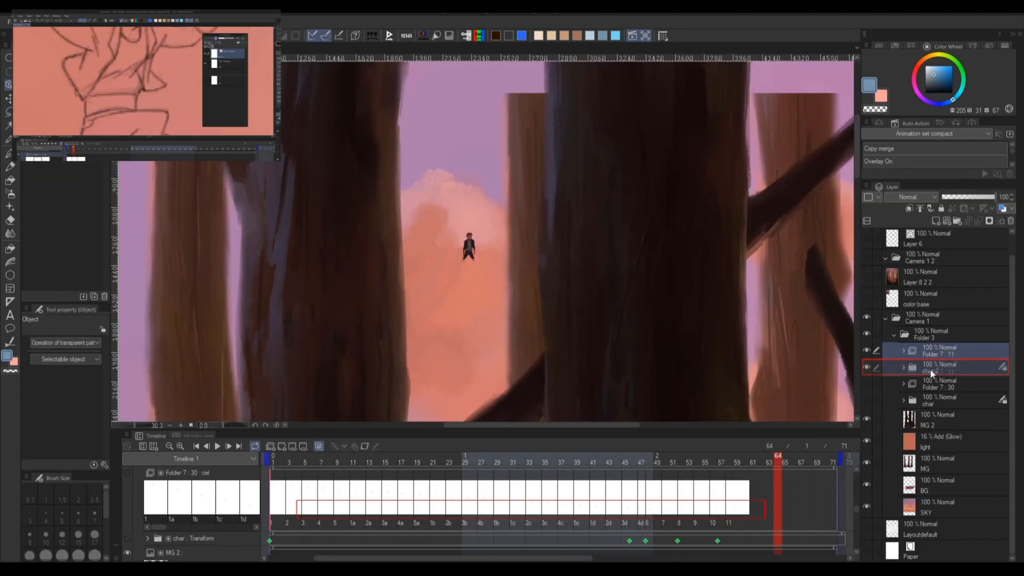
- Expand the char 2 folder and move the Folder 7 animation folder above Folder 5
click(903, 367)
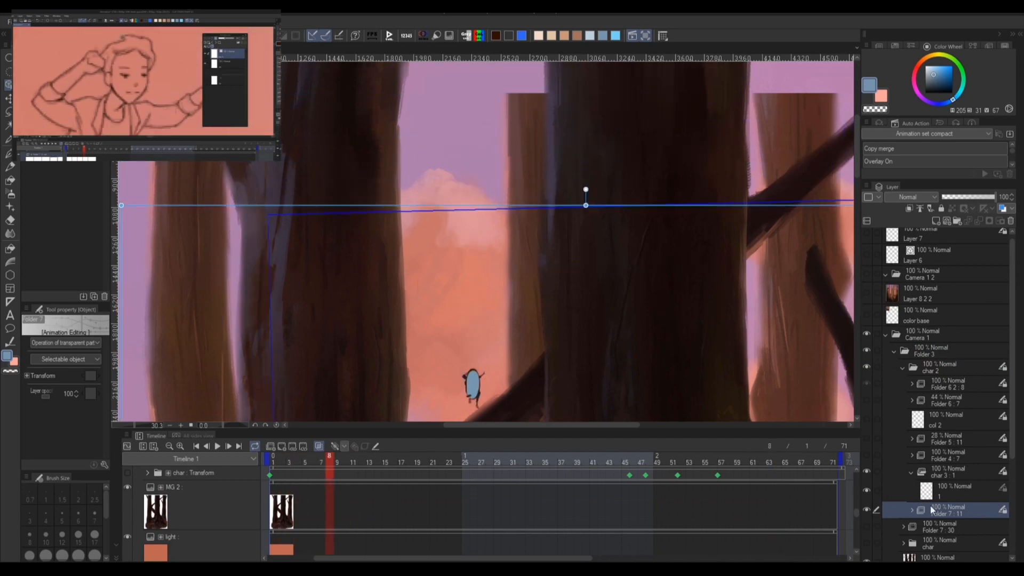
drag(937, 508, 939, 432)
- Go to frame 21 and examine the character's placement against the tall forest background down to the ground
drag(587, 326, 587, 256)
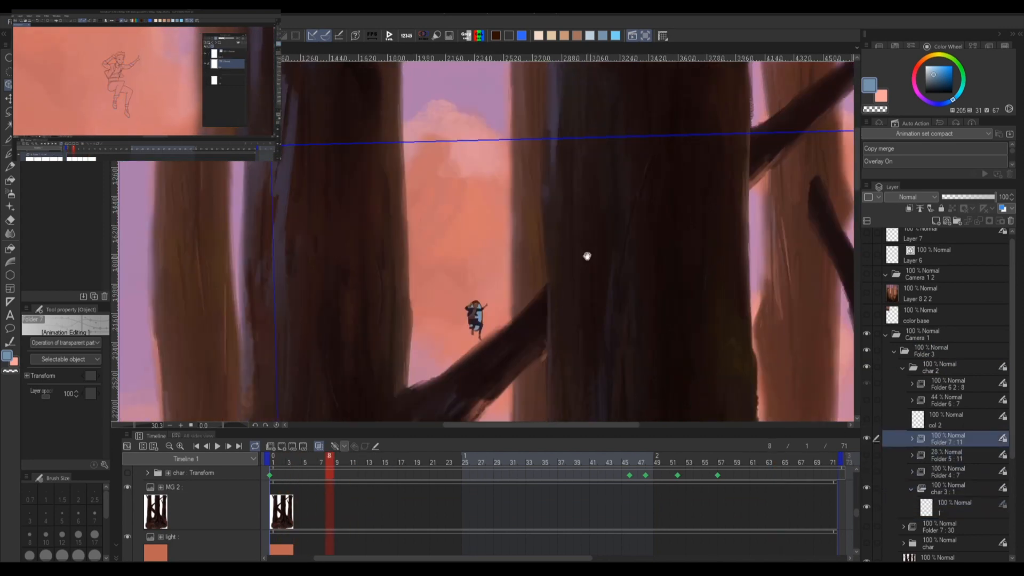
scroll(587, 256, down, 2)
click(434, 462)
drag(577, 305, 581, 134)
drag(688, 379, 683, 224)
drag(551, 416, 545, 200)
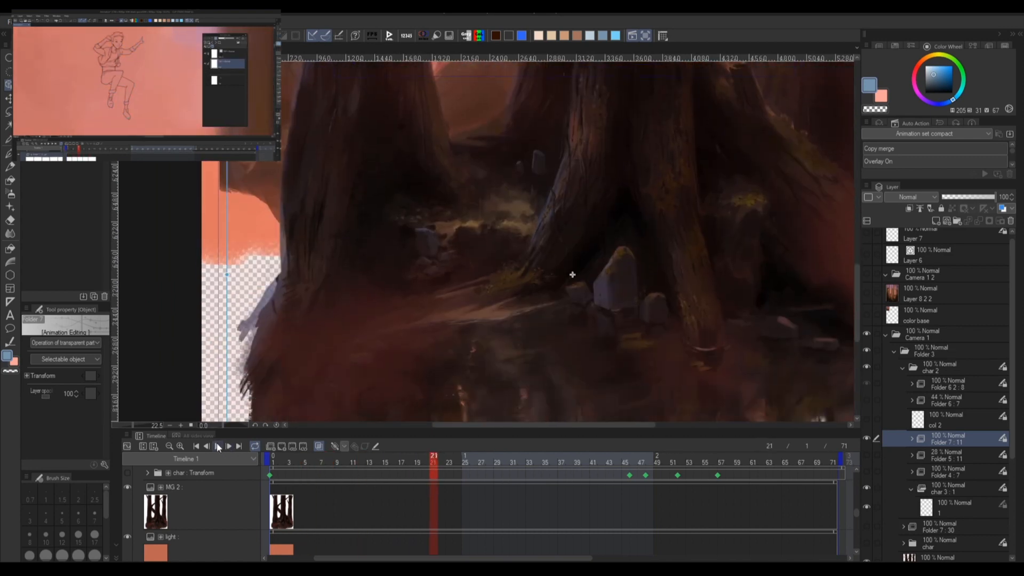
drag(645, 253, 645, 373)
scroll(577, 184, down, 2)
scroll(584, 211, down, 1)
drag(603, 216, 593, 324)
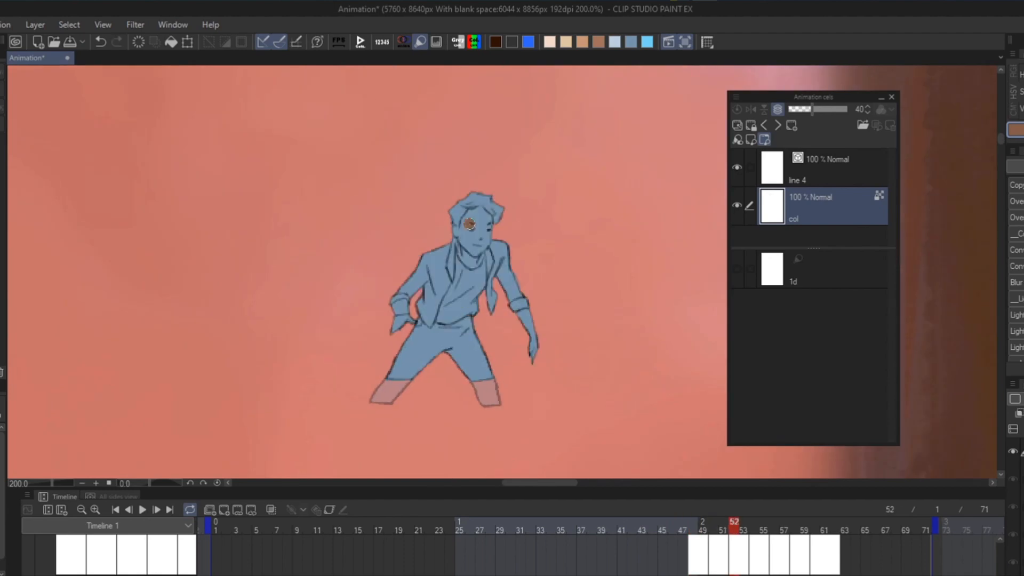
- Paint the character's skin brown and the trousers dark navy on the col layer
drag(413, 339, 472, 307)
scroll(427, 267, up, 2)
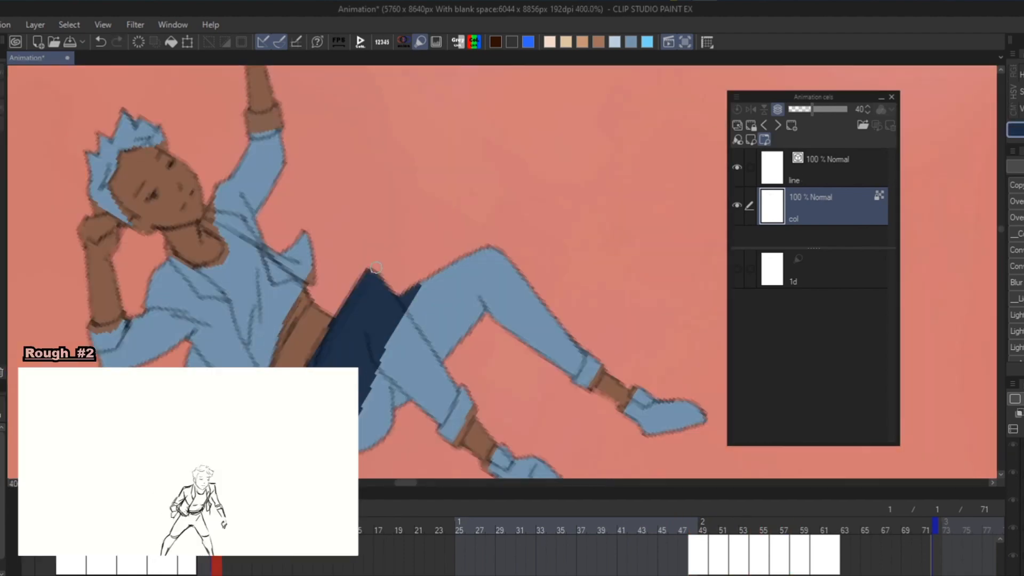
scroll(470, 277, down, 3)
scroll(533, 277, up, 5)
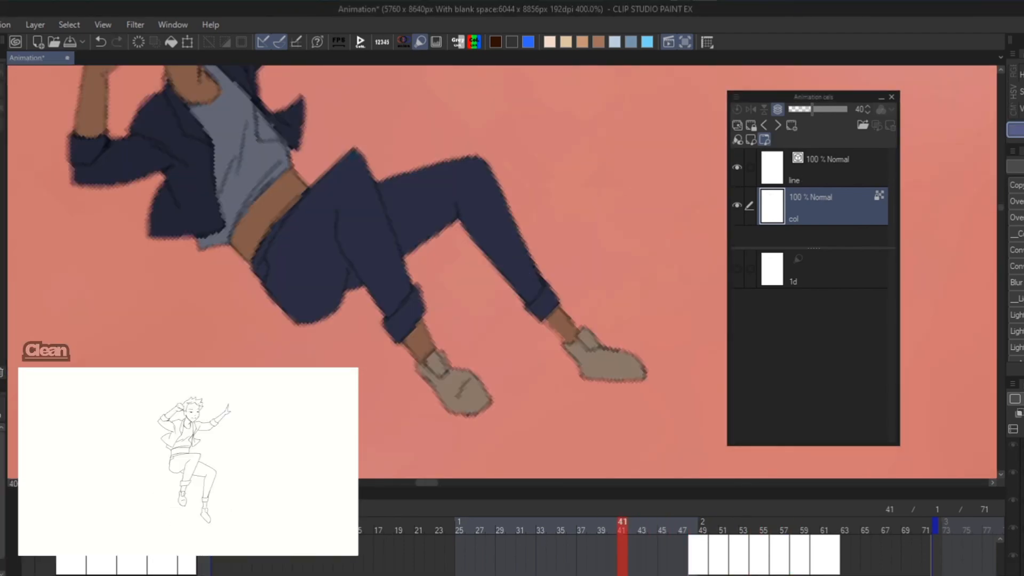
- Fill the trousers with dark navy on the col layer of the falling-pose drawings, including frame 47
drag(462, 386, 470, 361)
key(Left)
drag(408, 256, 343, 335)
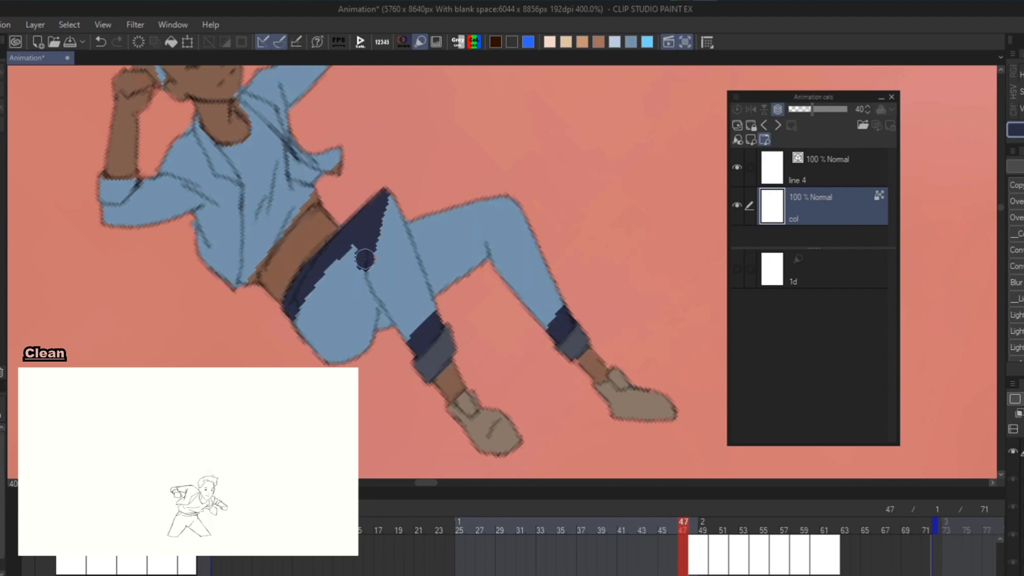
drag(365, 260, 522, 215)
scroll(522, 215, down, 2)
- Step through the following drawings and paint their trousers dark navy, up to frame 54
key(Right)
key(Right)
key(Right)
key(Right)
drag(512, 331, 642, 272)
key(Left)
scroll(534, 299, up, 3)
key(Right)
scroll(460, 358, down, 3)
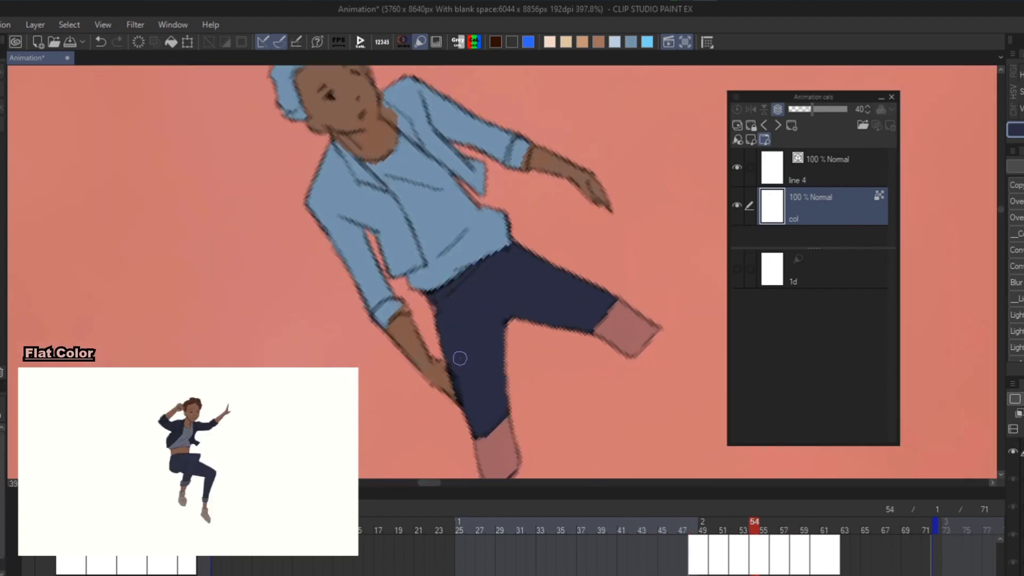
- Continue the flat colouring across the neighbouring drawings, painting the clothing on the col layer, including the grey undershirt
key(Left)
key(Right)
drag(386, 342, 370, 248)
key(Right)
mouse_move(382, 361)
mouse_down()
mouse_move(389, 304)
mouse_move(224, 288)
mouse_up()
drag(496, 240, 368, 347)
drag(421, 299, 544, 363)
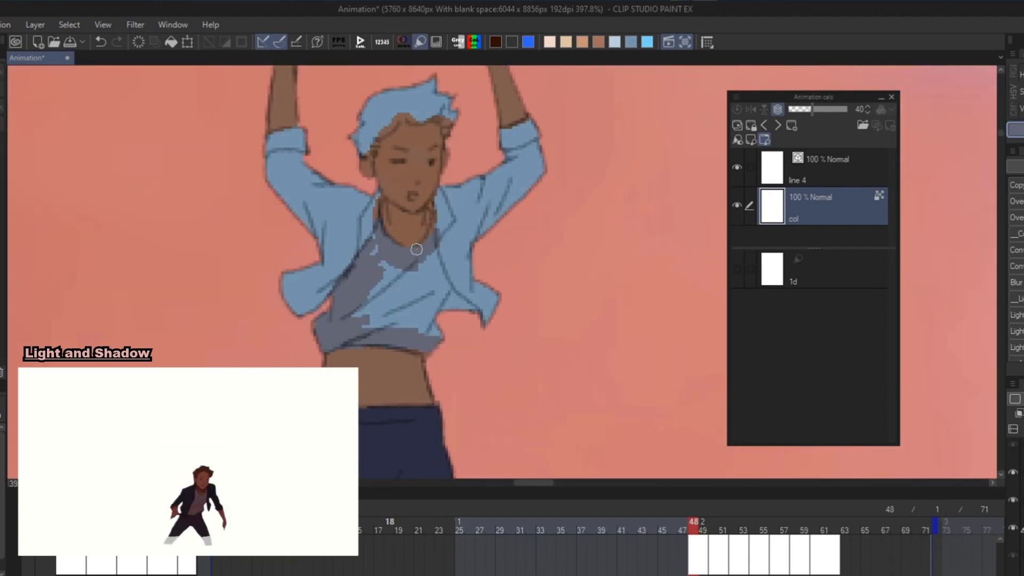